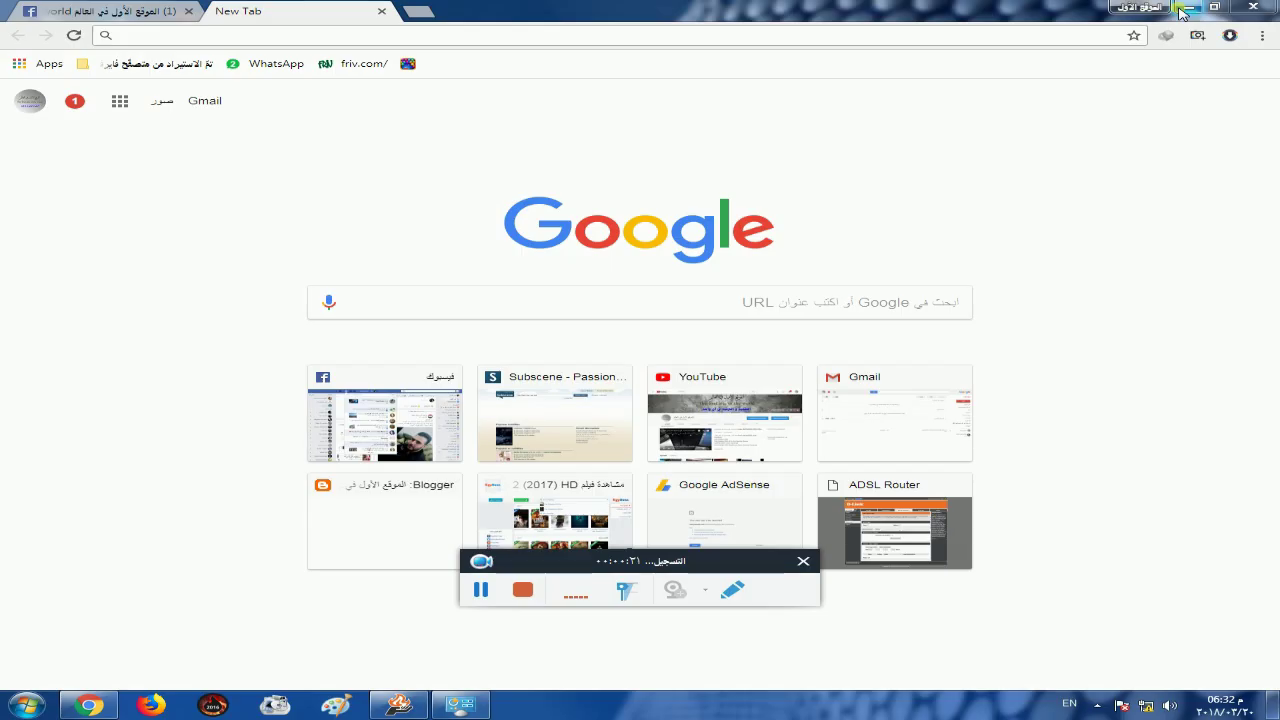
Open the router's login page at 192.168.1.1 in Chrome
{"action": "left_click", "coordinate": [803, 561]}
{"action": "key", "text": "alt+shift"}
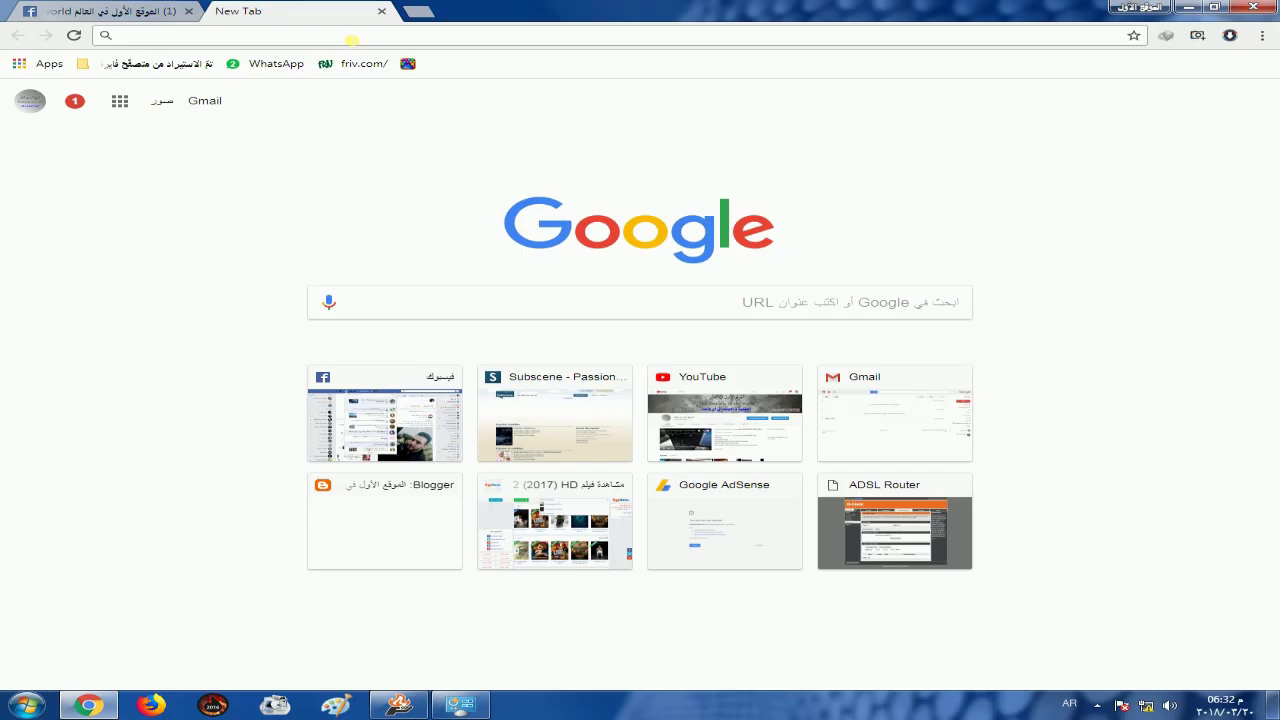
{"action": "type", "text": "192.168.1.1"}
{"action": "key", "text": "Return"}
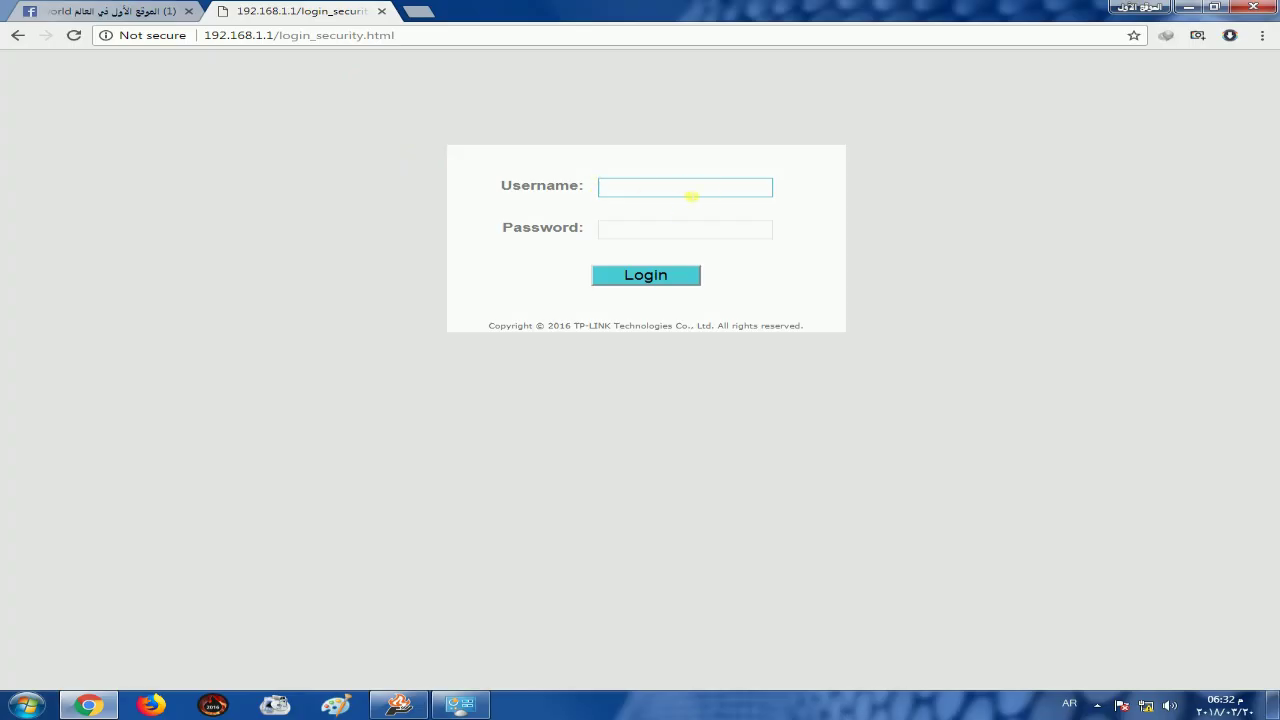
Fix the mistyped username and log in with the administrator username and password
{"action": "type", "text": "شيةهى"}
{"action": "key", "text": "Tab"}
{"action": "key", "text": "shift+Tab"}
{"action": "key", "text": "alt+shift"}
{"action": "key", "text": "Tab"}
{"action": "key", "text": "Return"}
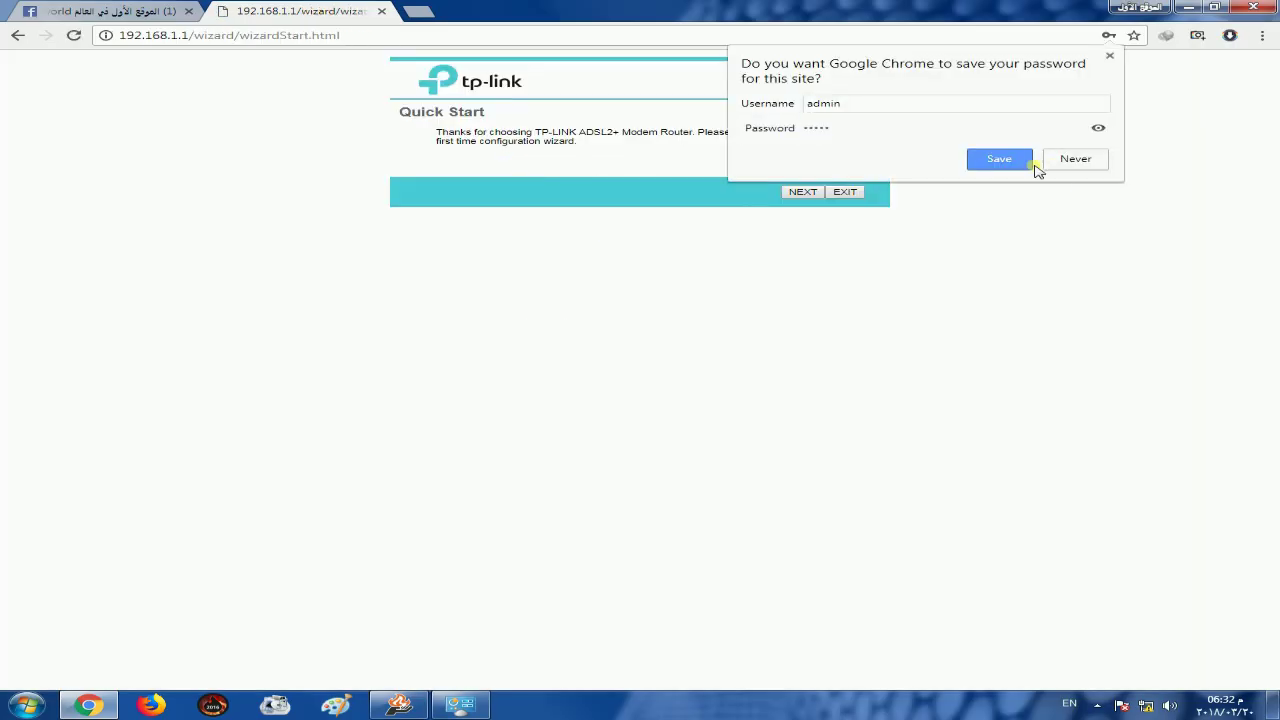
Save the router login in Chrome and set the wizard time zone to GMT+03:00 Baghdad, Kuwait, Riyadh
{"action": "left_click", "coordinate": [1026, 162]}
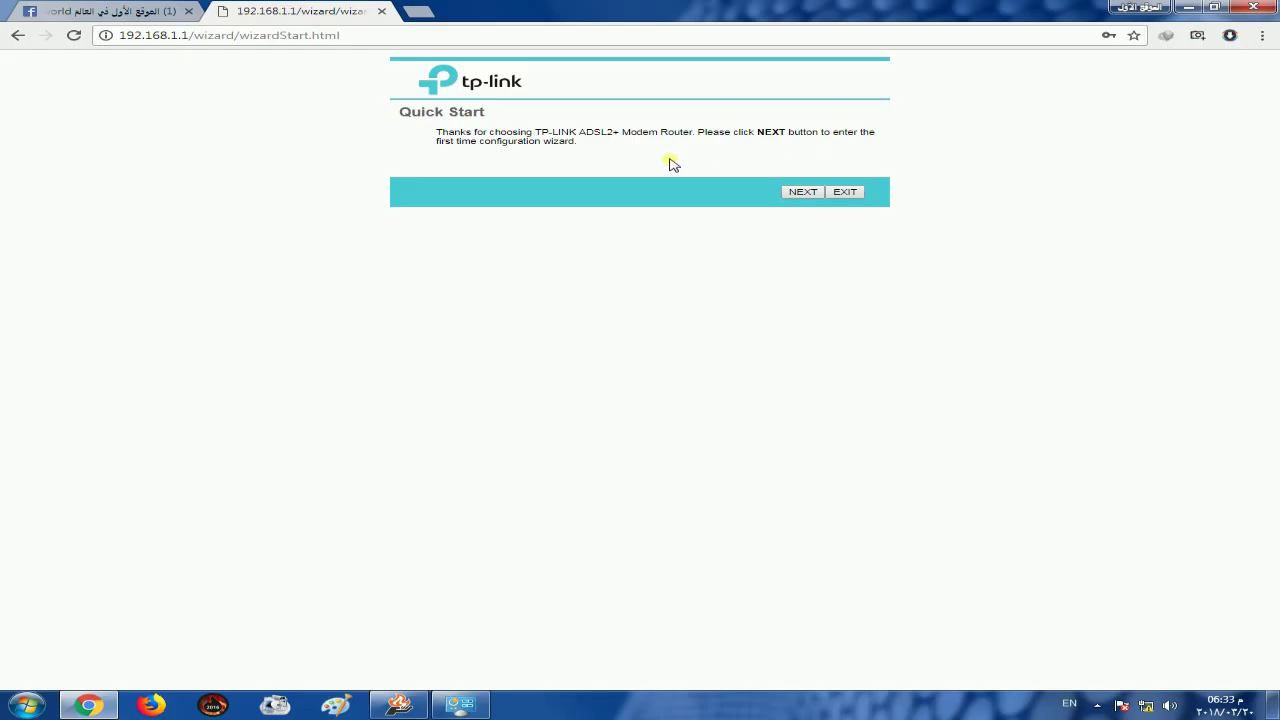
{"action": "left_click", "coordinate": [804, 195]}
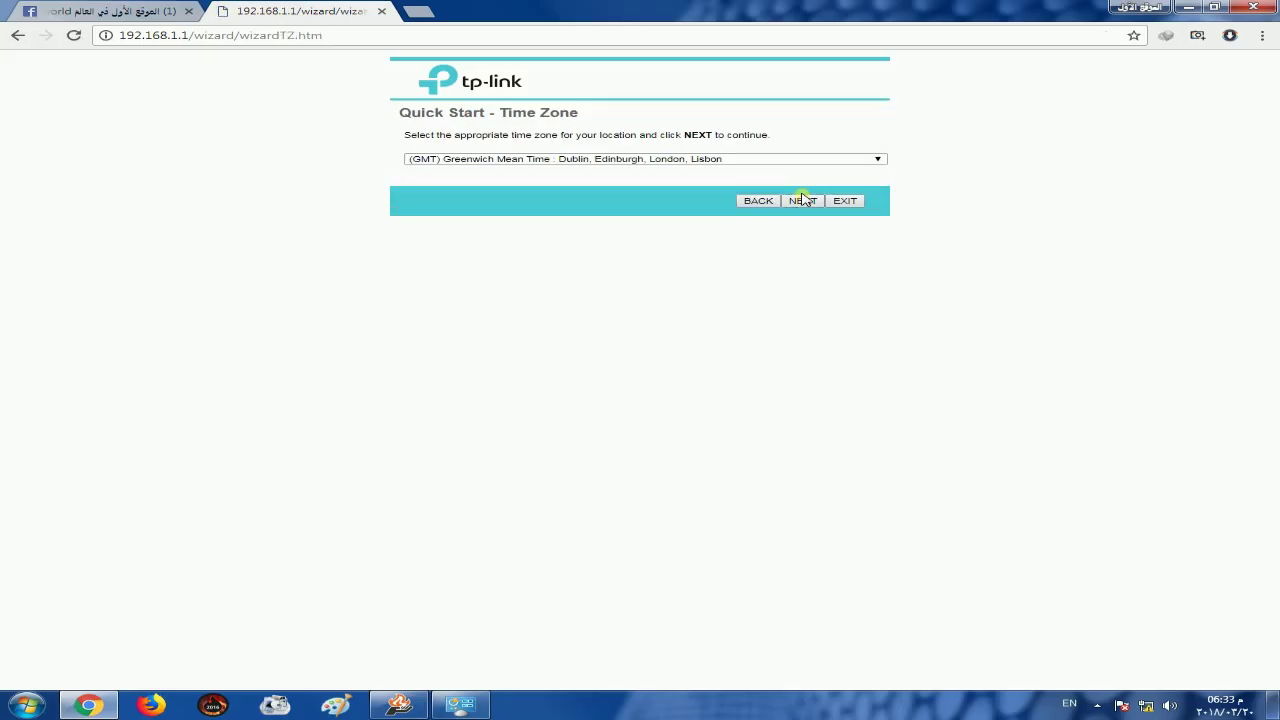
{"action": "left_click", "coordinate": [766, 162]}
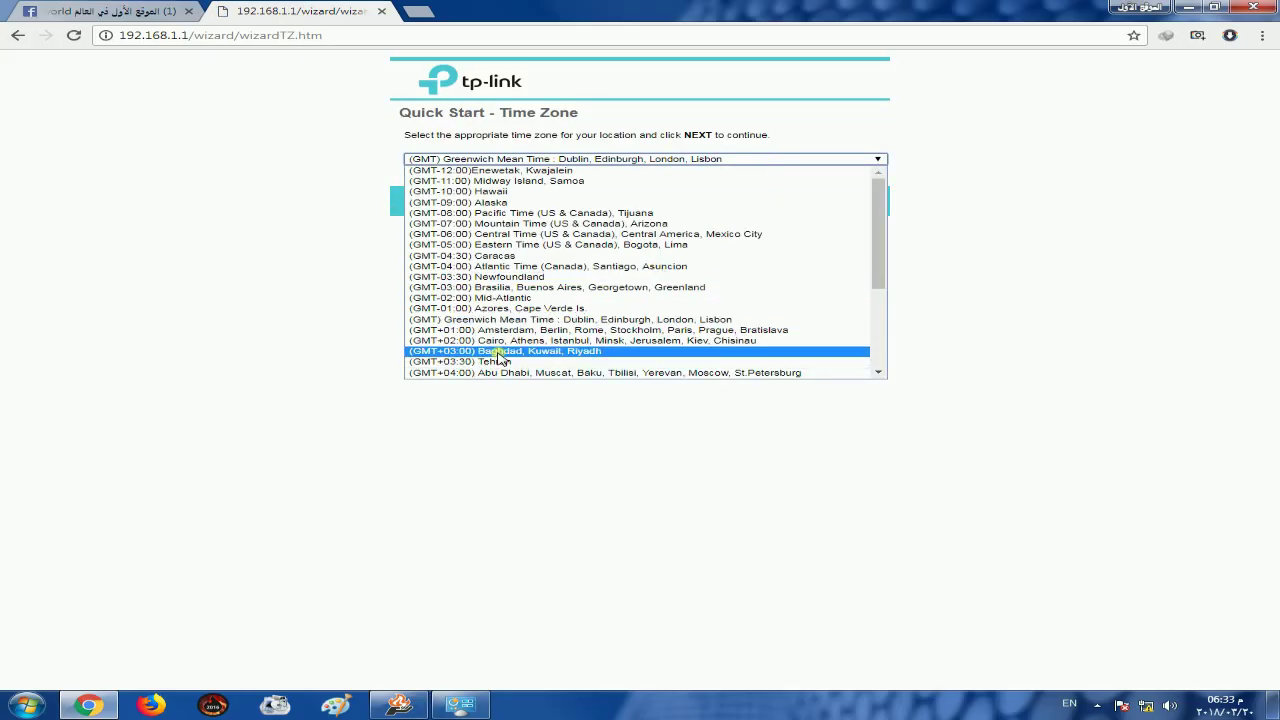
{"action": "left_click", "coordinate": [600, 351]}
{"action": "left_click", "coordinate": [803, 200]}
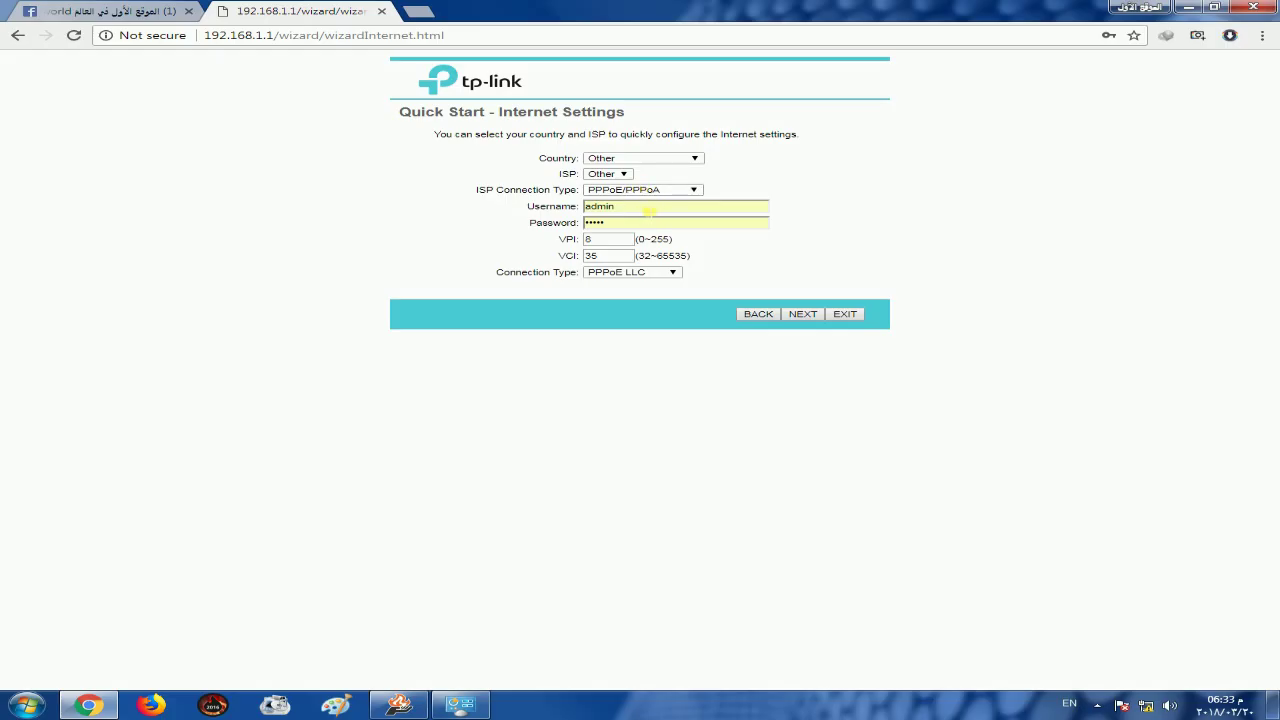
Fill in the ISP's PPPoE username and password, keeping PPPoE LLC, VPI 8, VCI 35
{"action": "double_click", "coordinate": [648, 210]}
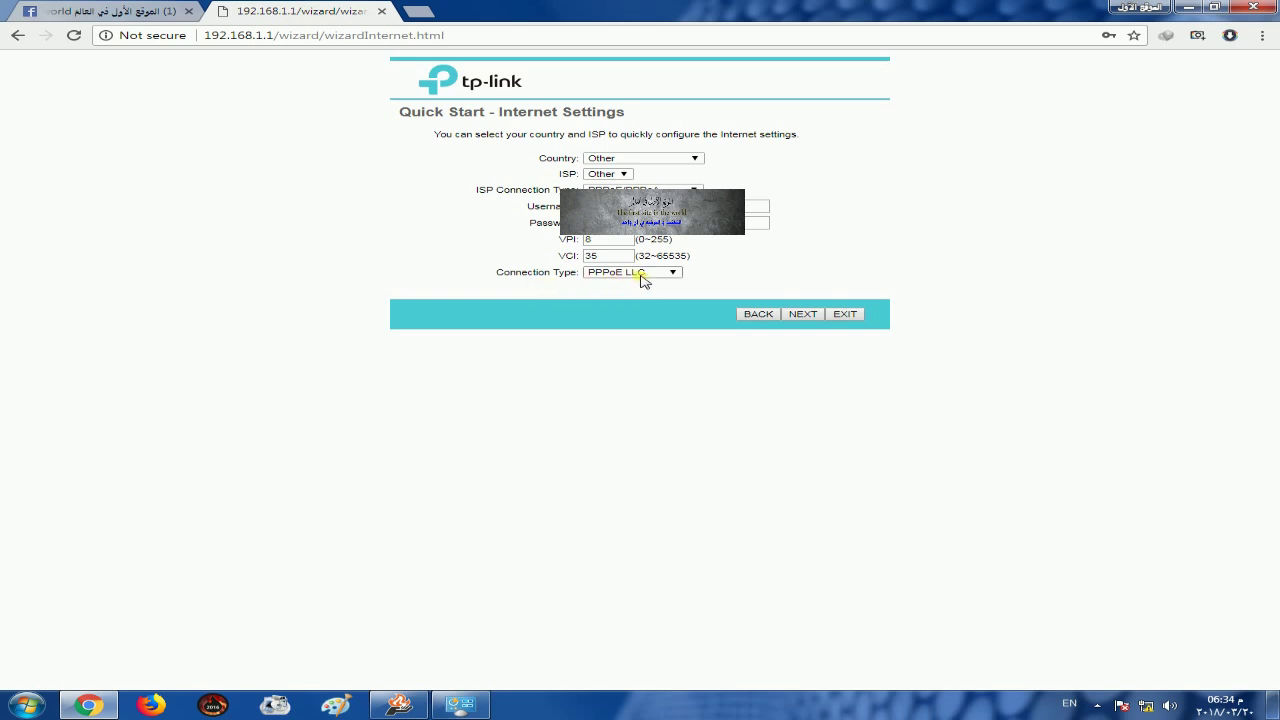
{"action": "left_click", "coordinate": [803, 314]}
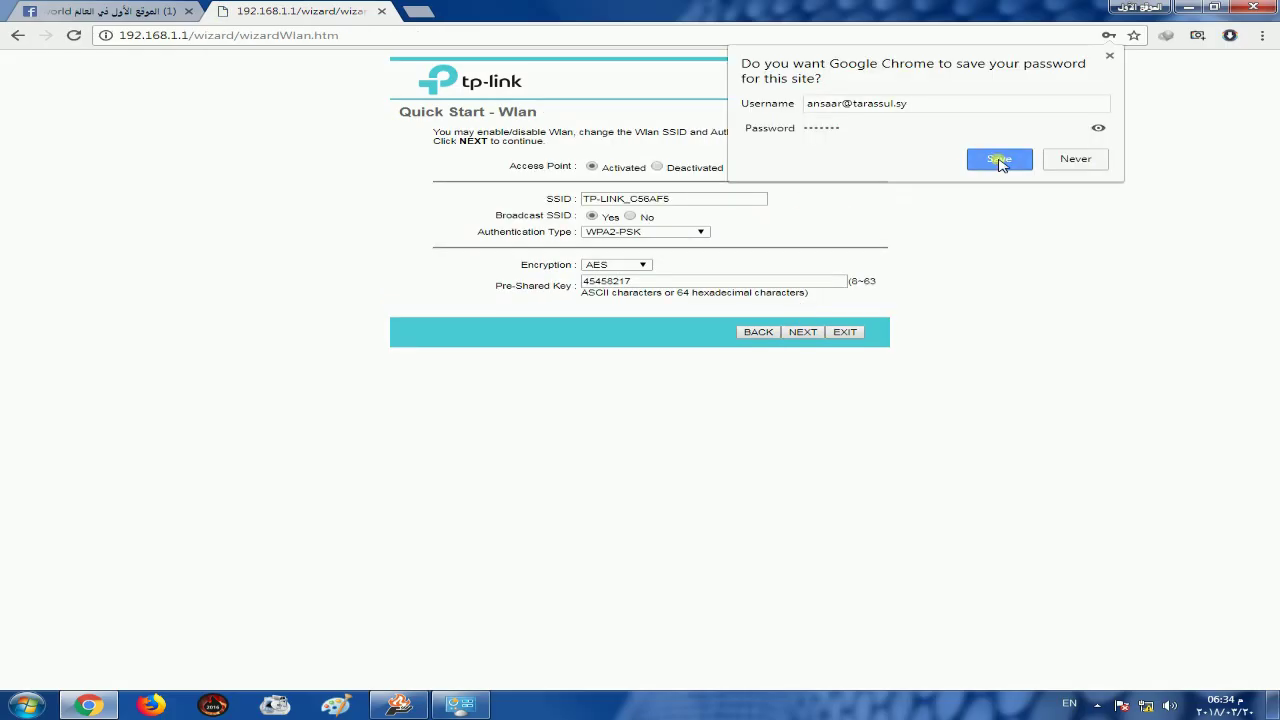
Save the ISP login in Chrome and shorten the network name to TP-LINK
{"action": "left_click", "coordinate": [998, 157]}
{"action": "triple_click", "coordinate": [700, 199]}
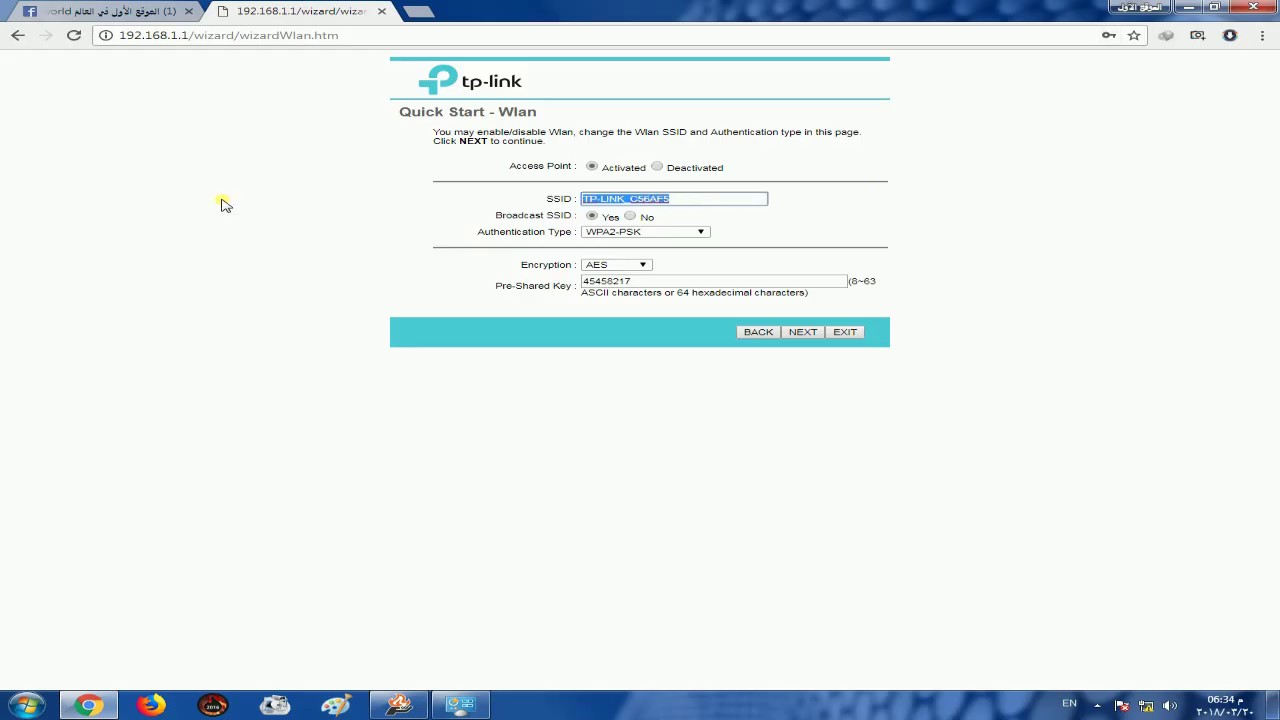
{"action": "left_click", "coordinate": [697, 201]}
{"action": "key", "text": "BackSpace"}
{"action": "key", "text": "BackSpace"}
{"action": "key", "text": "BackSpace"}
{"action": "key", "text": "BackSpace"}
{"action": "key", "text": "BackSpace"}
{"action": "key", "text": "BackSpace"}
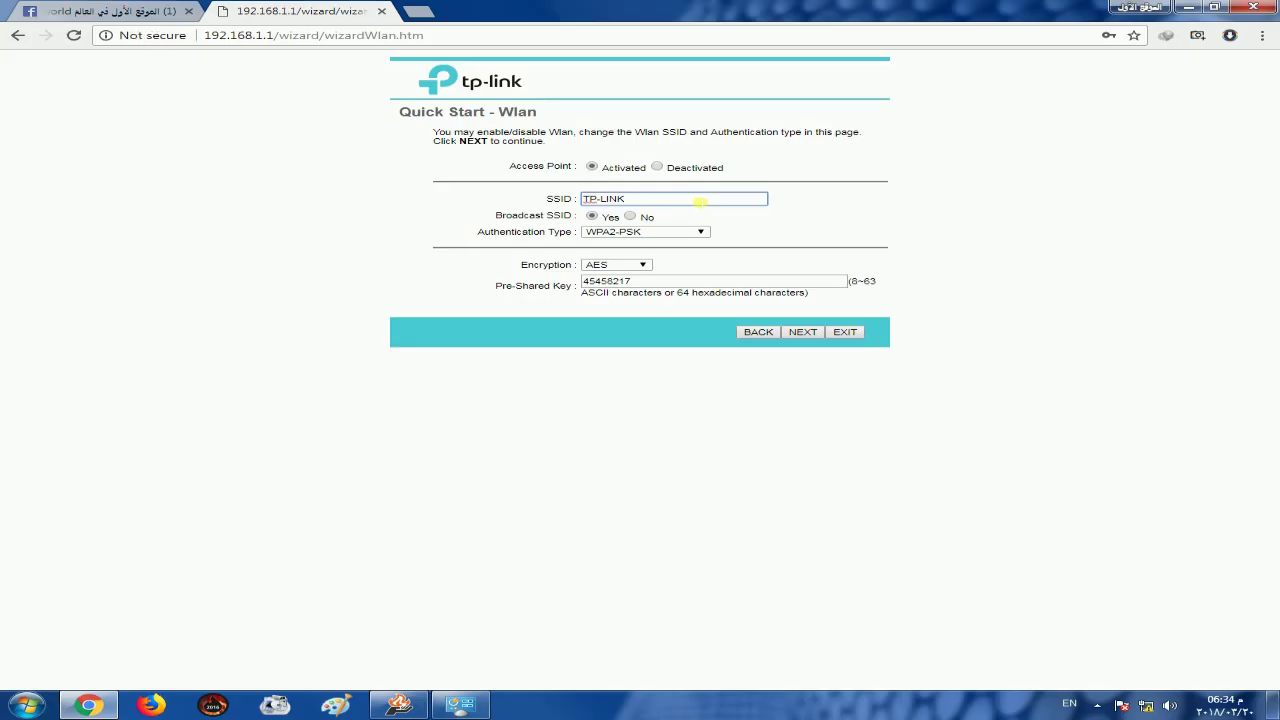
Set WPA-PSK/WPA2-PSK authentication with TKIP/AES encryption and type a new pre-shared key
{"action": "left_click", "coordinate": [656, 233]}
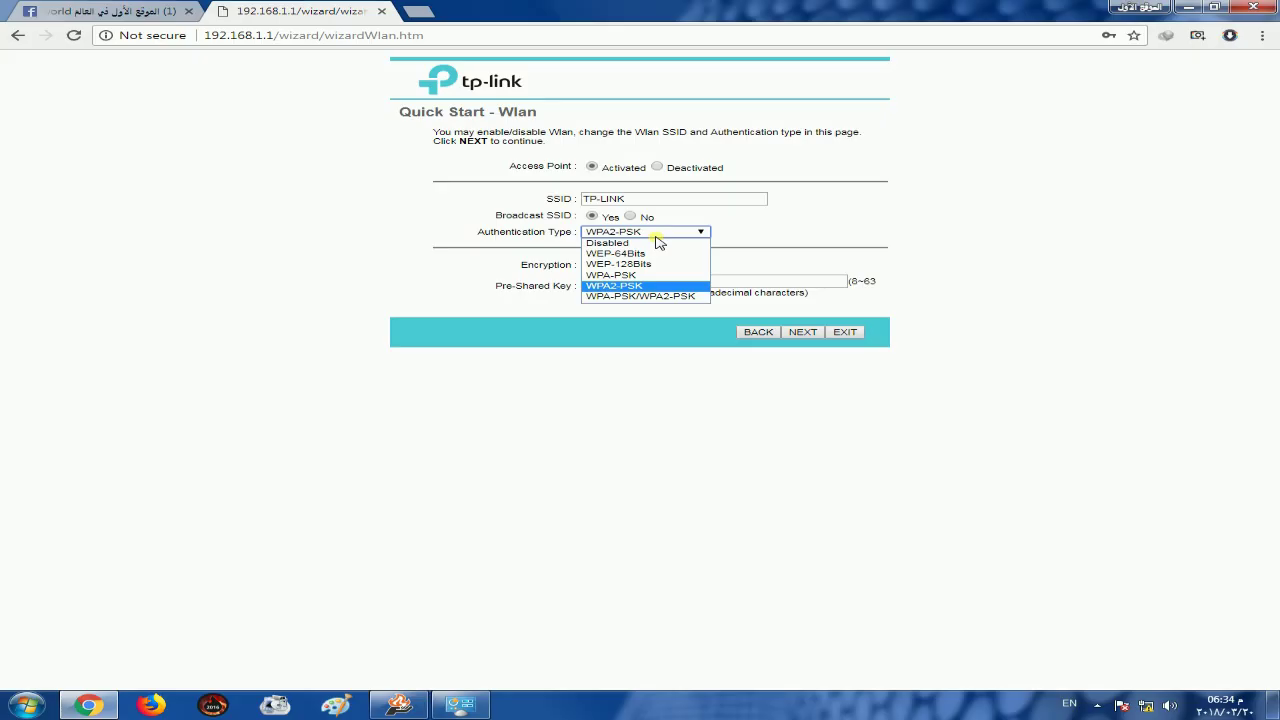
{"action": "left_click", "coordinate": [624, 297]}
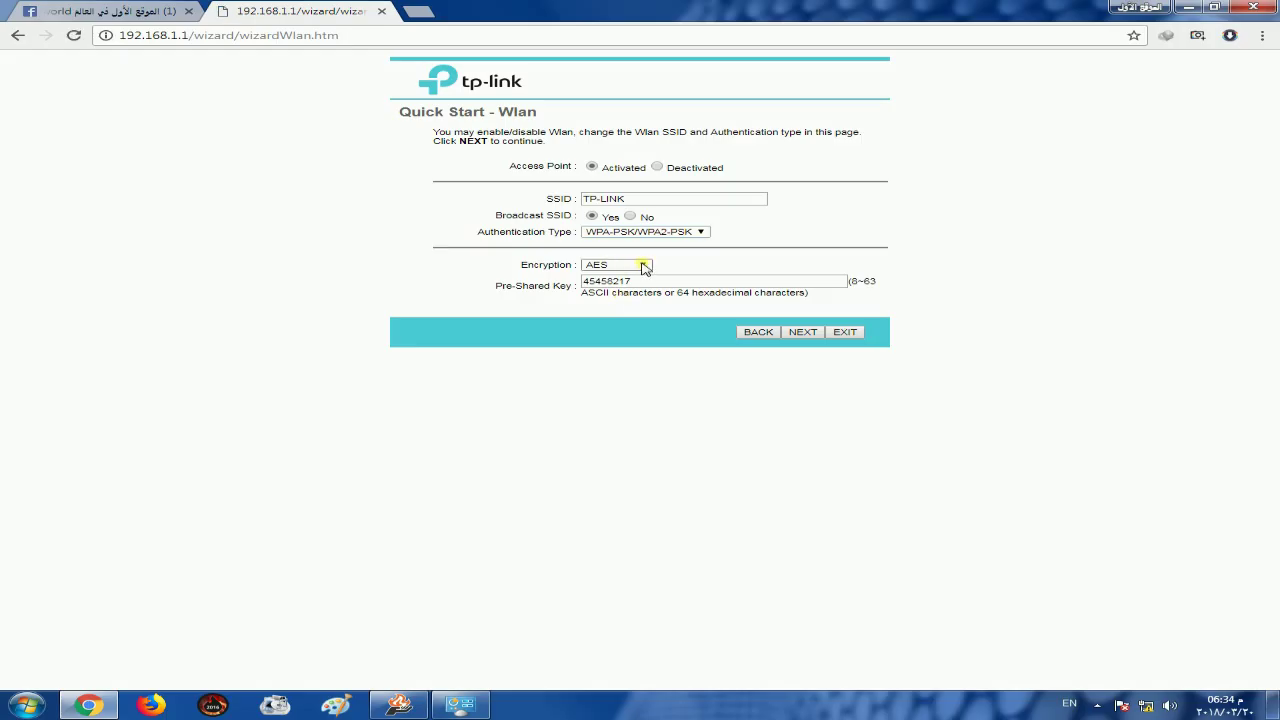
{"action": "left_click", "coordinate": [644, 268]}
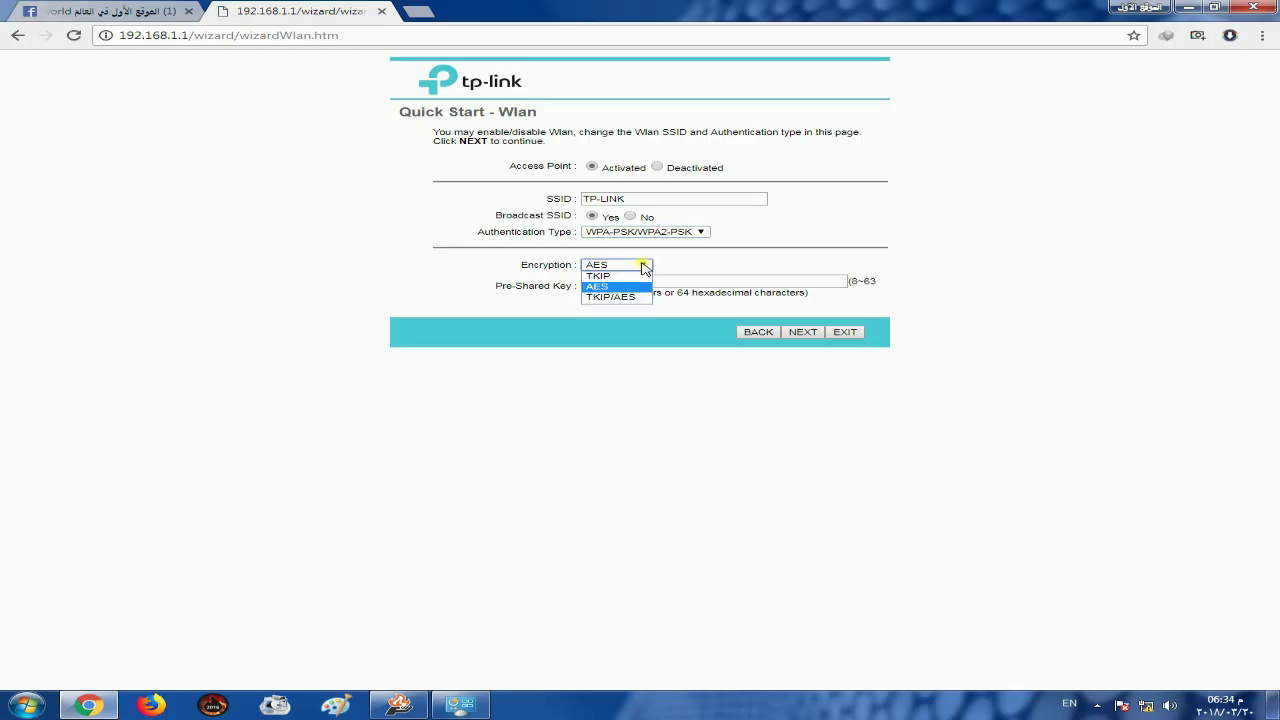
{"action": "left_click", "coordinate": [606, 297]}
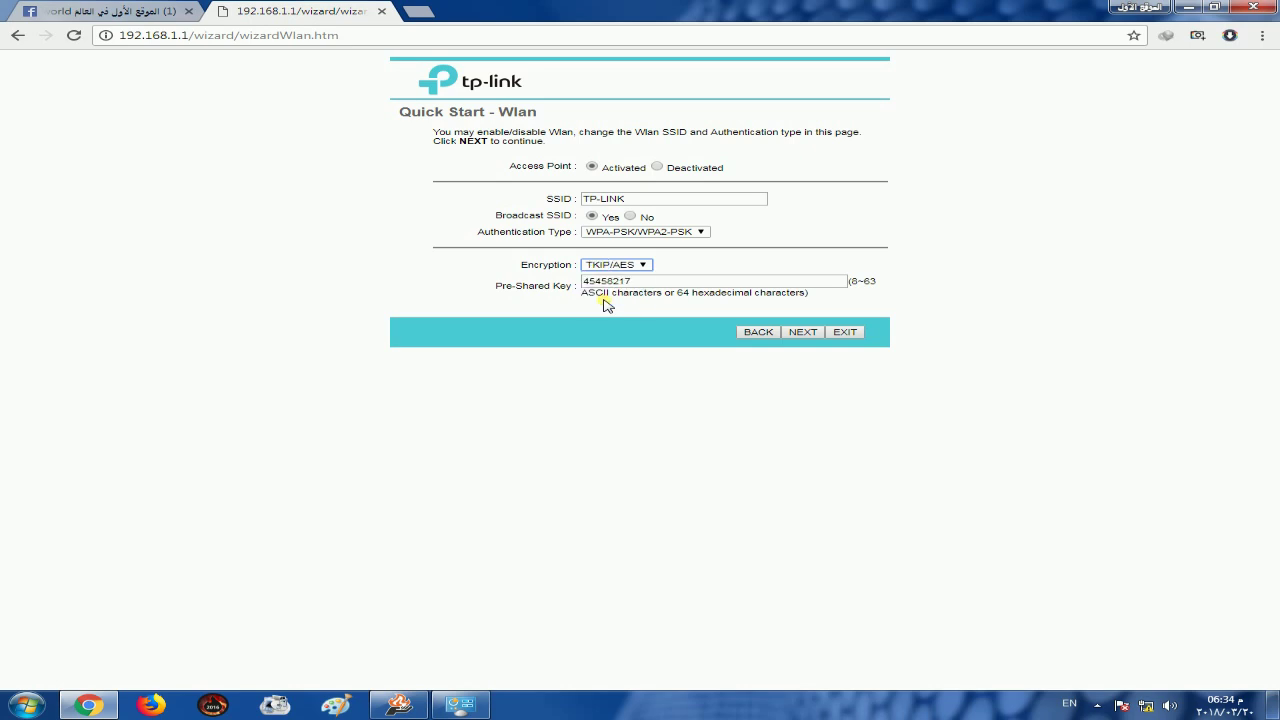
{"action": "double_click", "coordinate": [606, 283]}
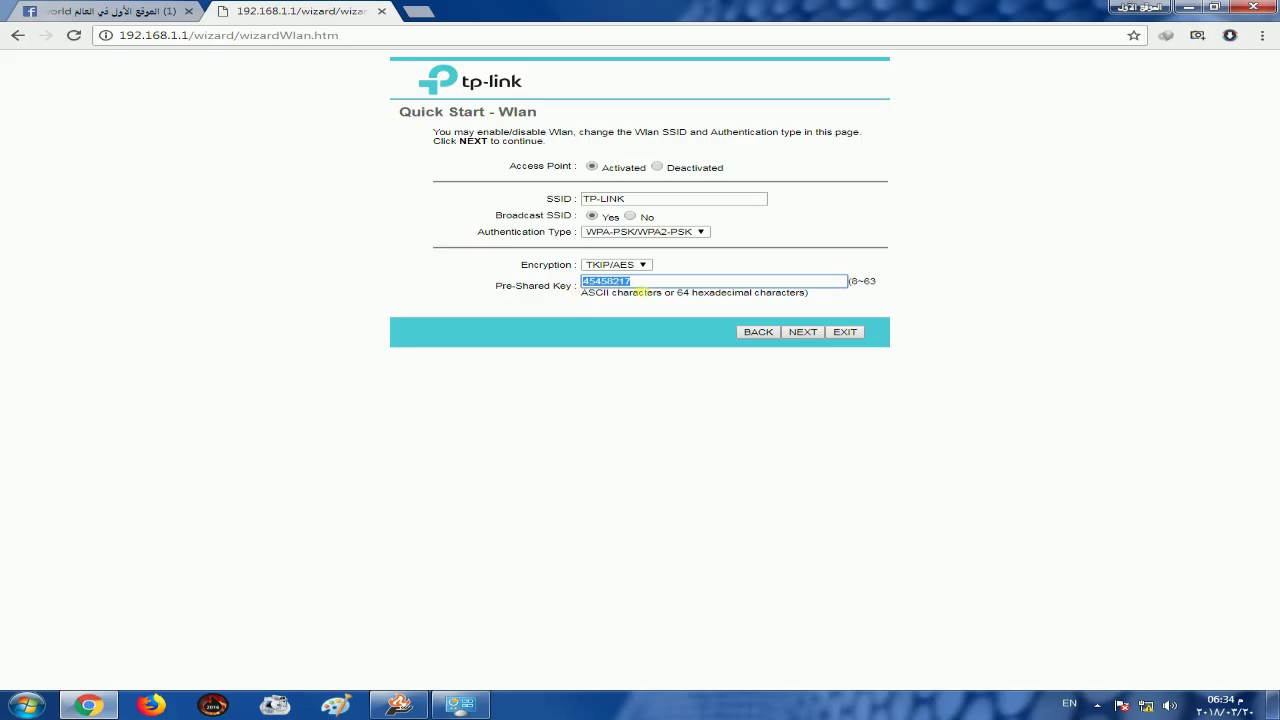
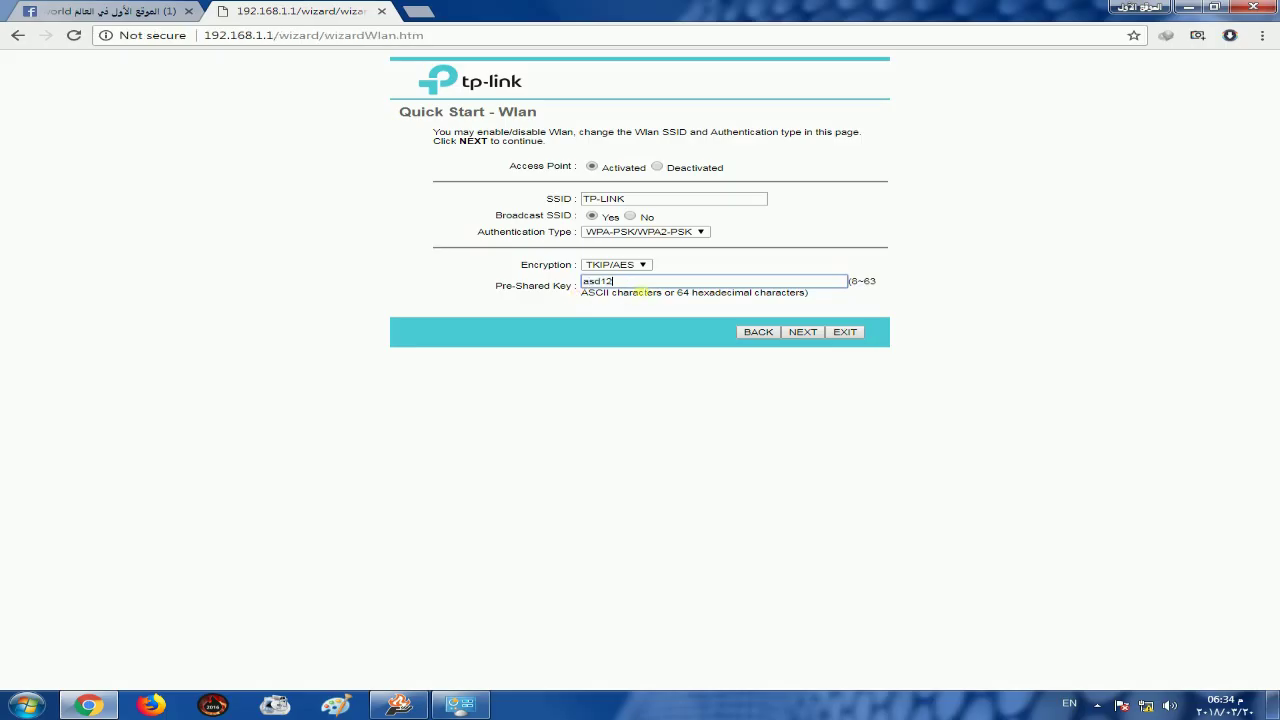
Finish the Quick Start wizard and save its settings to the router
{"action": "left_click", "coordinate": [803, 332]}
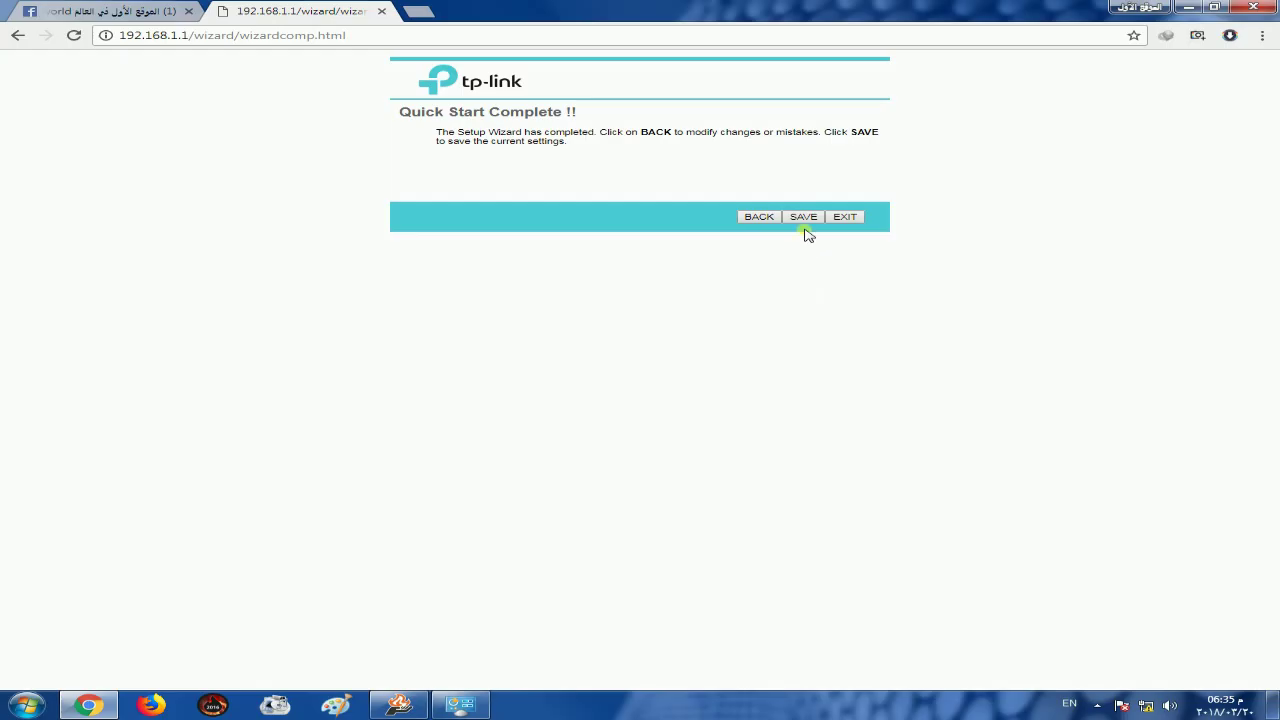
{"action": "left_click", "coordinate": [804, 217]}
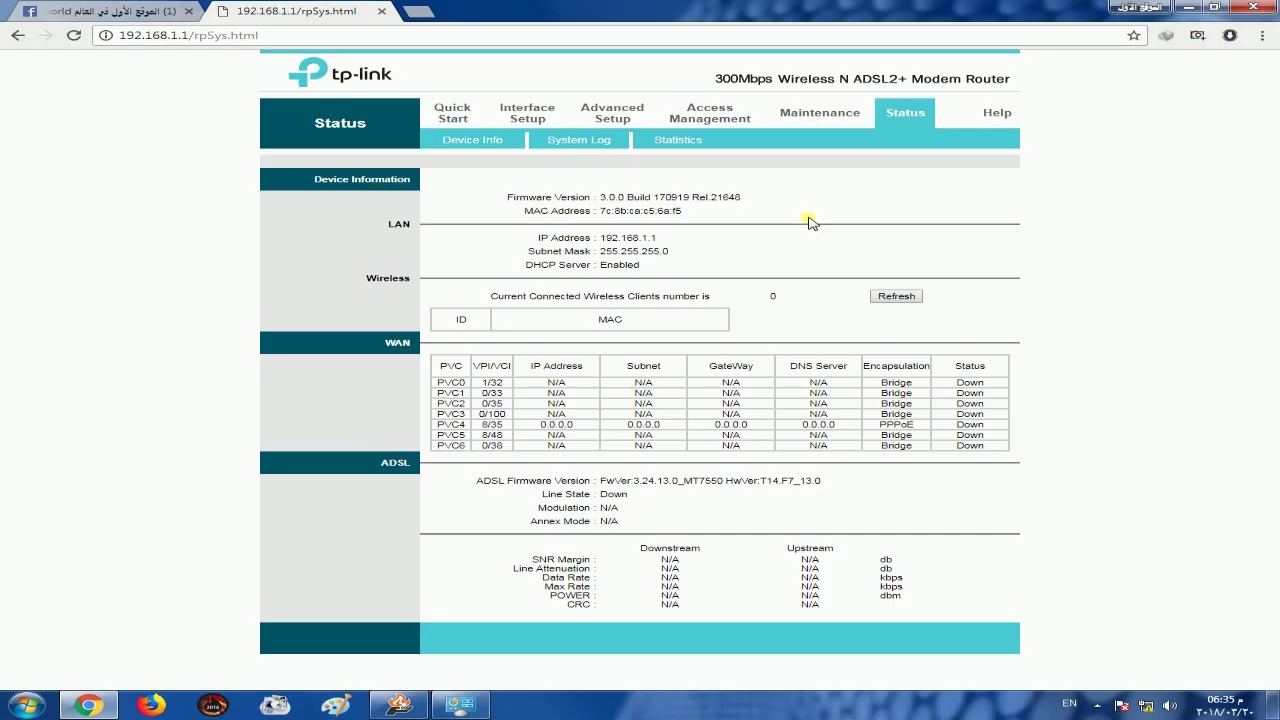
On Interface Setup > Wireless, turn off WPS and save the TP-LINK WPA-PSK/WPA2-PSK settings
{"action": "left_click", "coordinate": [526, 114]}
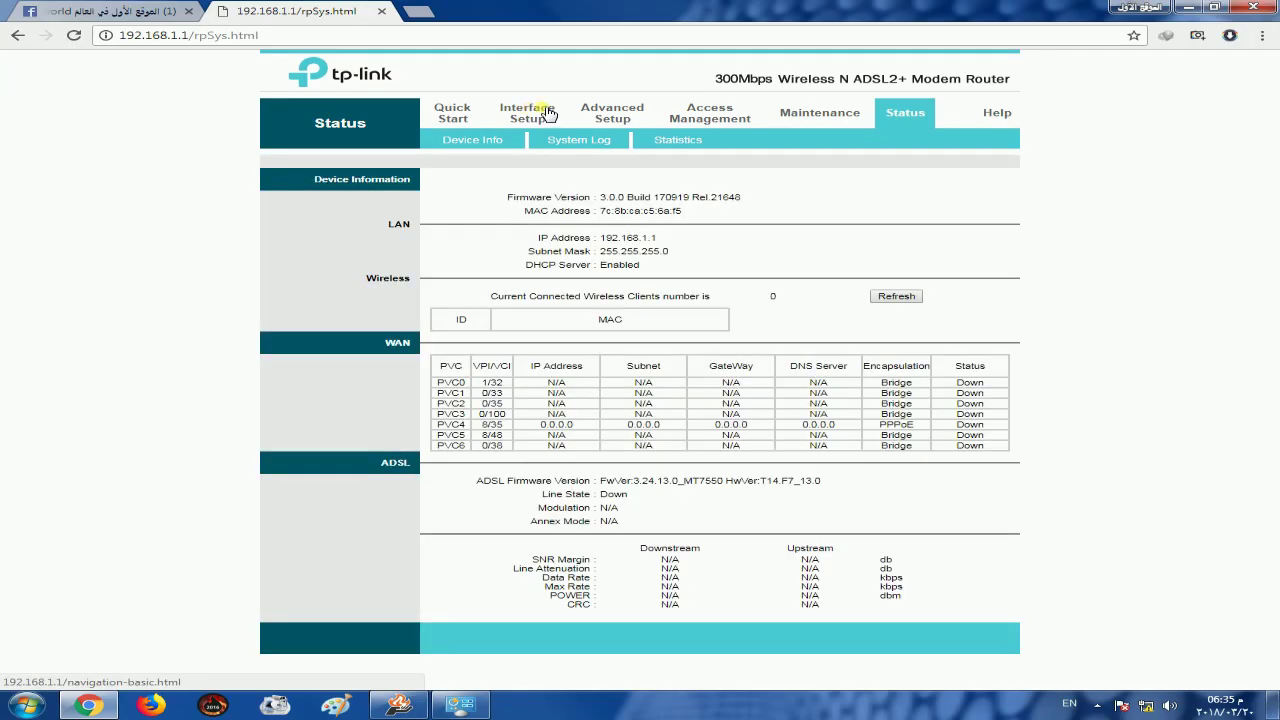
{"action": "left_click", "coordinate": [540, 110]}
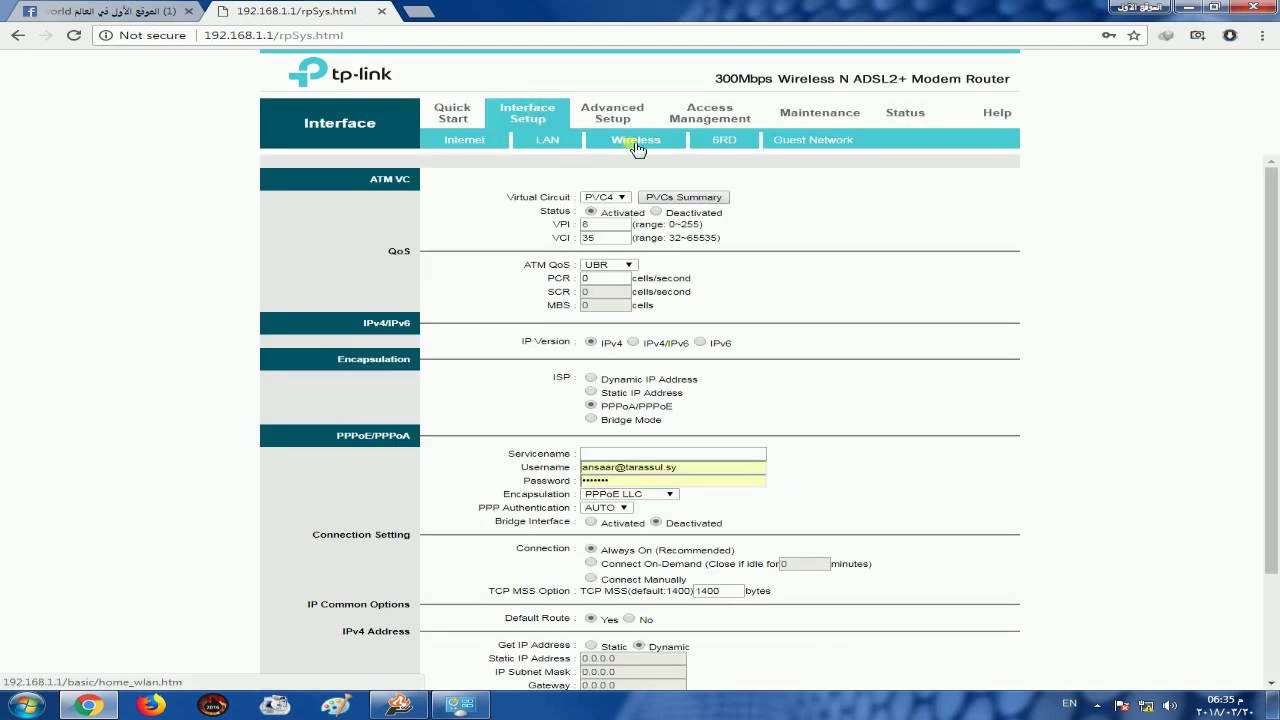
{"action": "left_click", "coordinate": [633, 145]}
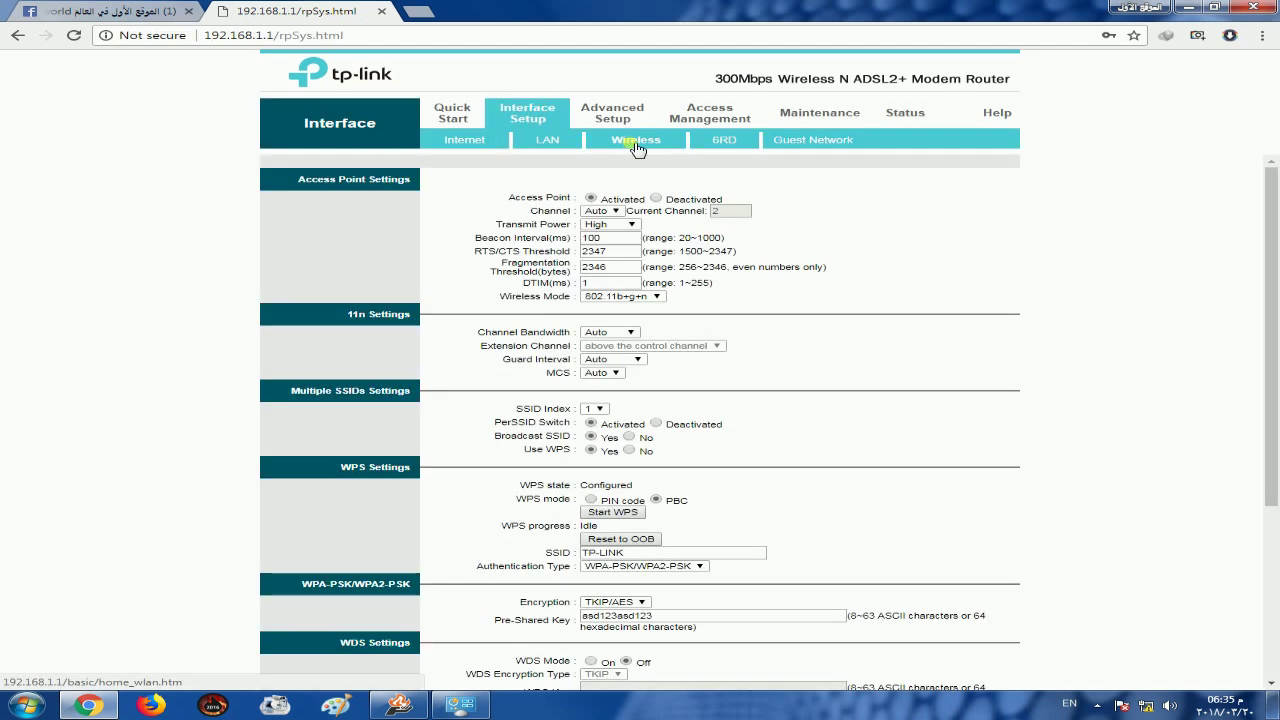
{"action": "left_click", "coordinate": [628, 451]}
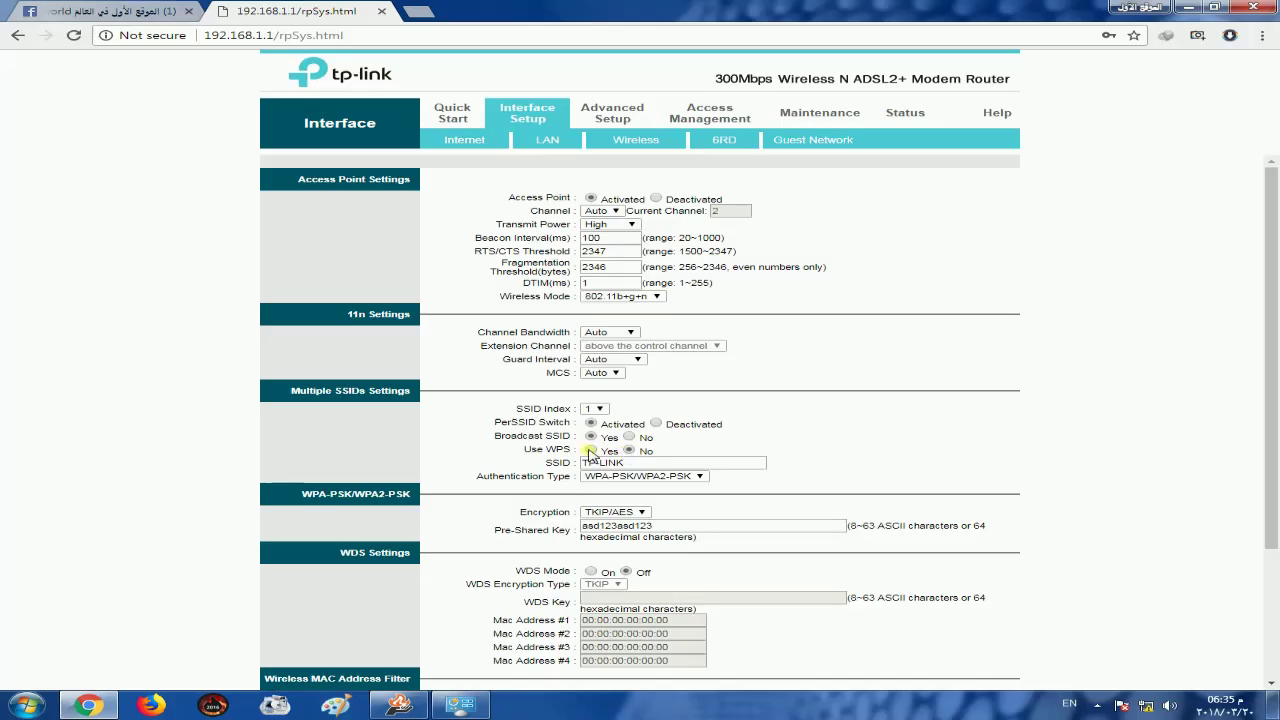
{"action": "scroll", "coordinate": [914, 432], "scroll_direction": "down", "scroll_amount": 3}
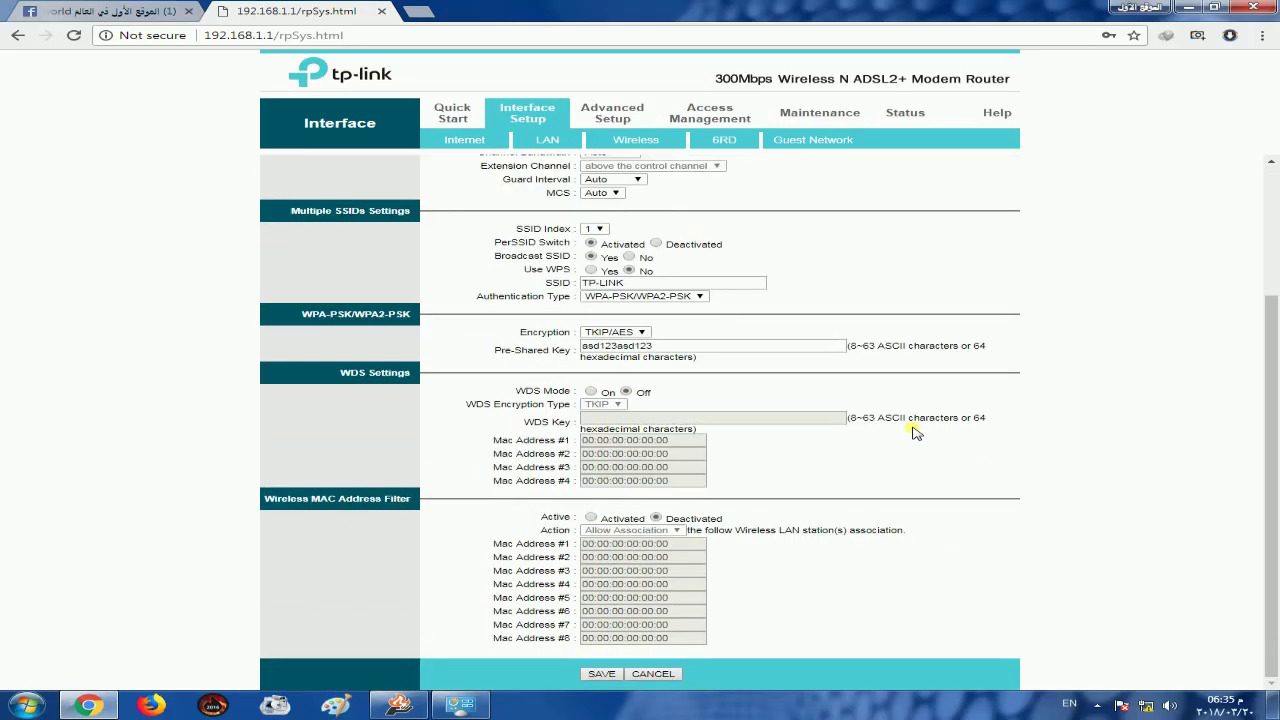
{"action": "left_click", "coordinate": [602, 676]}
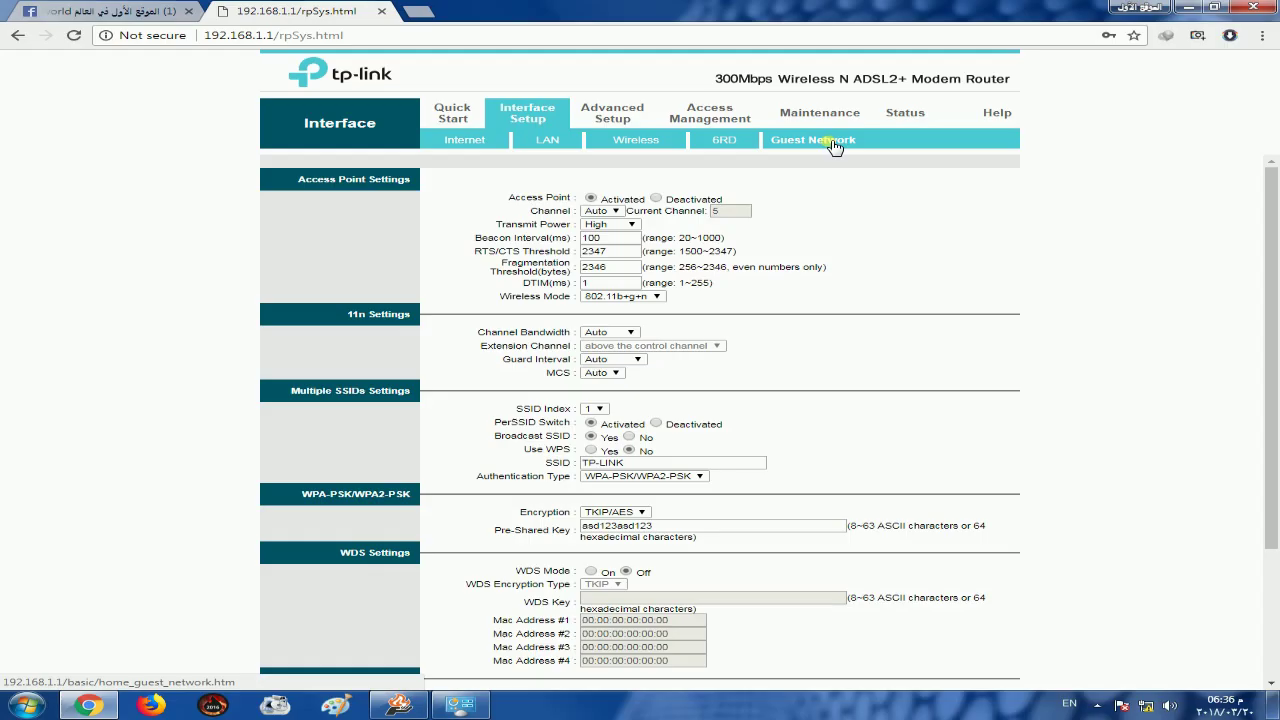
Enable the guest network and name it 11111
{"action": "left_click", "coordinate": [834, 143]}
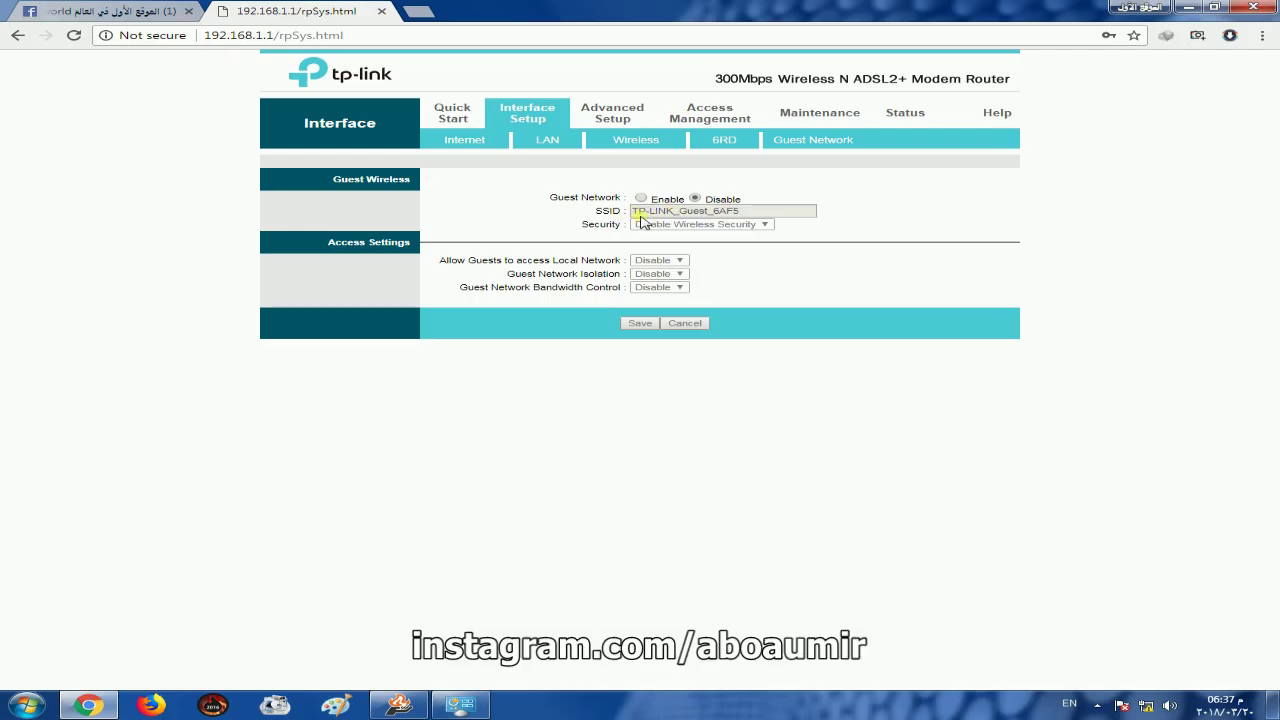
{"action": "left_click", "coordinate": [641, 198]}
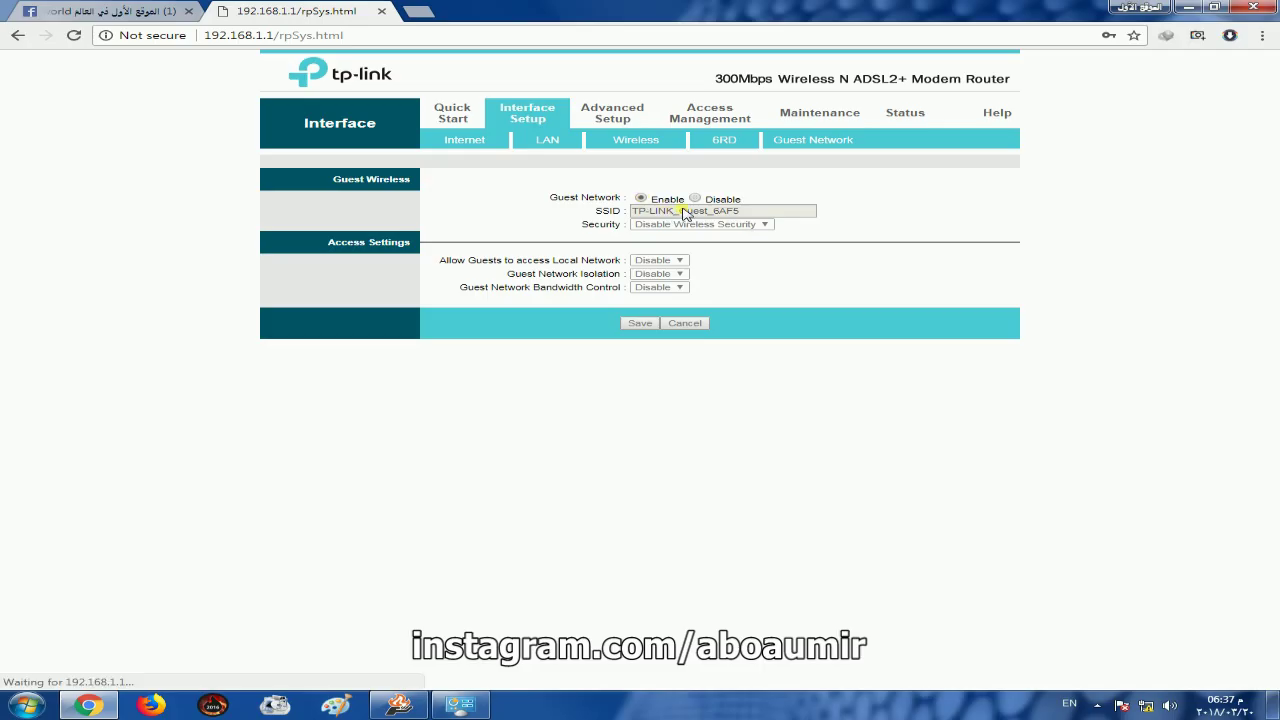
{"action": "left_click", "coordinate": [760, 213]}
{"action": "key", "text": "ctrl+a"}
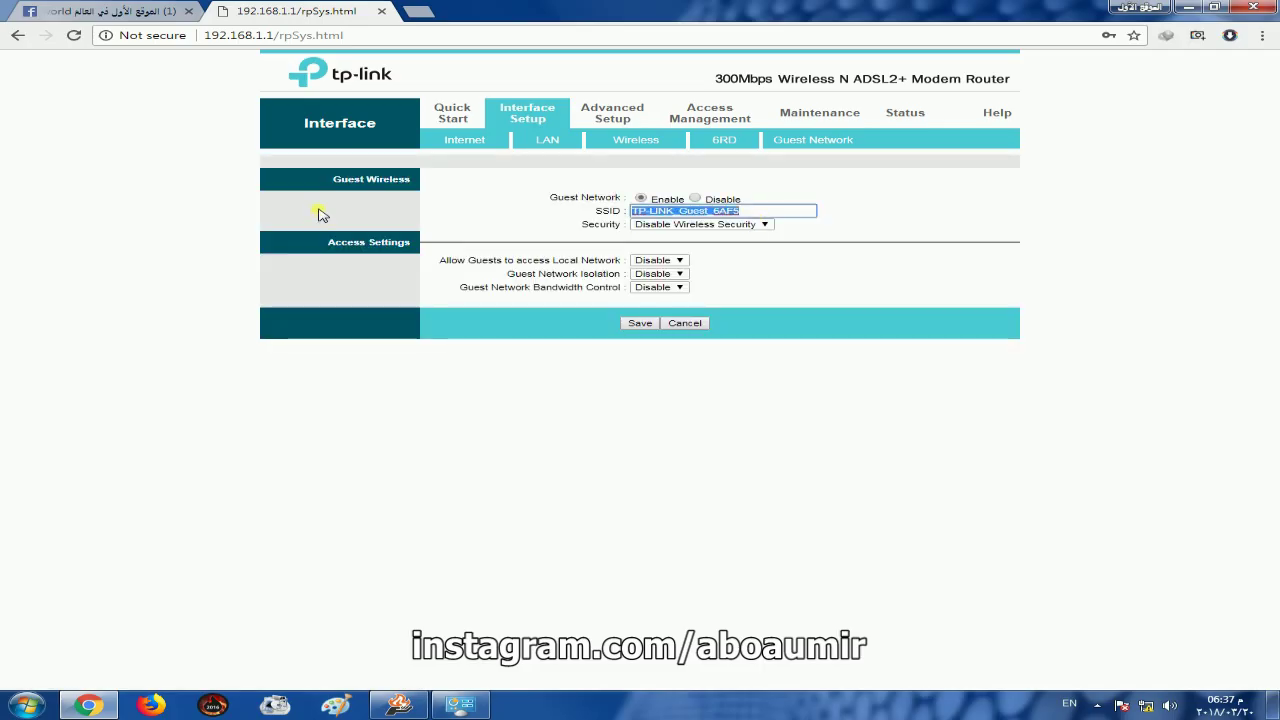
{"action": "key", "text": "BackSpace"}
{"action": "type", "text": "11111"}
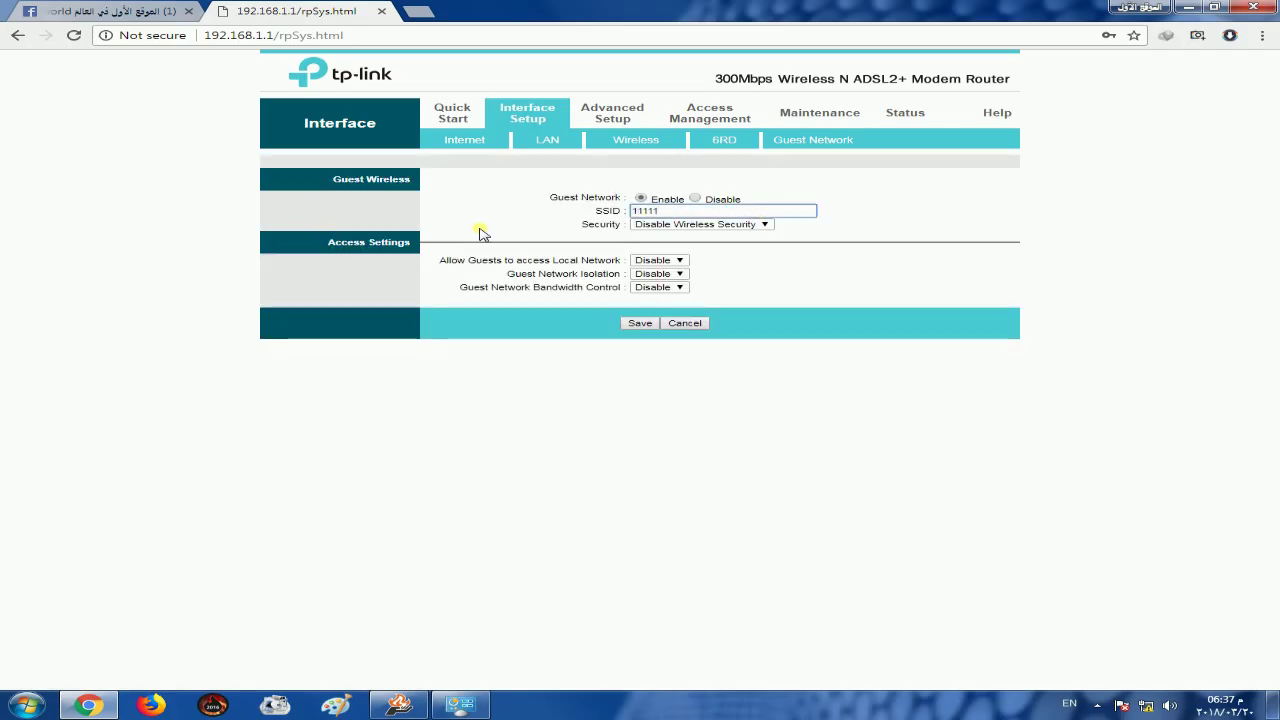
Secure the guest network with WPA/WPA2 - Personal and select its wireless password
{"action": "left_click", "coordinate": [676, 225]}
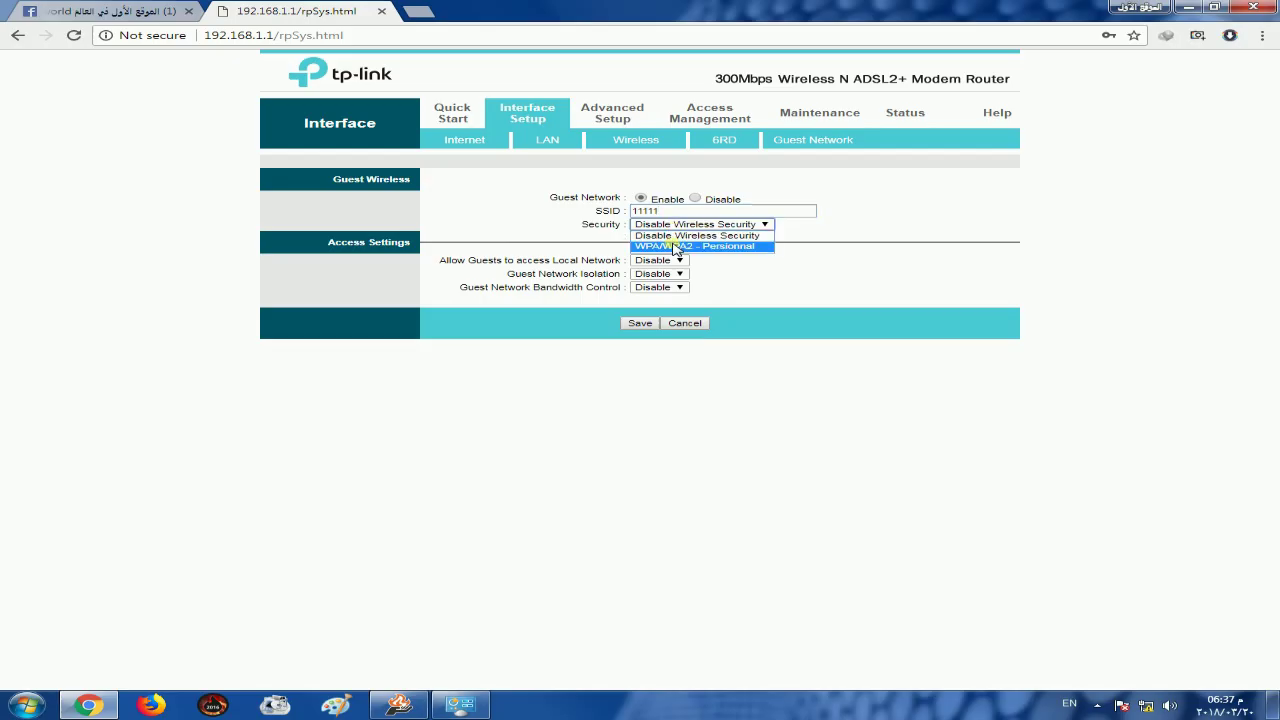
{"action": "left_click", "coordinate": [676, 246]}
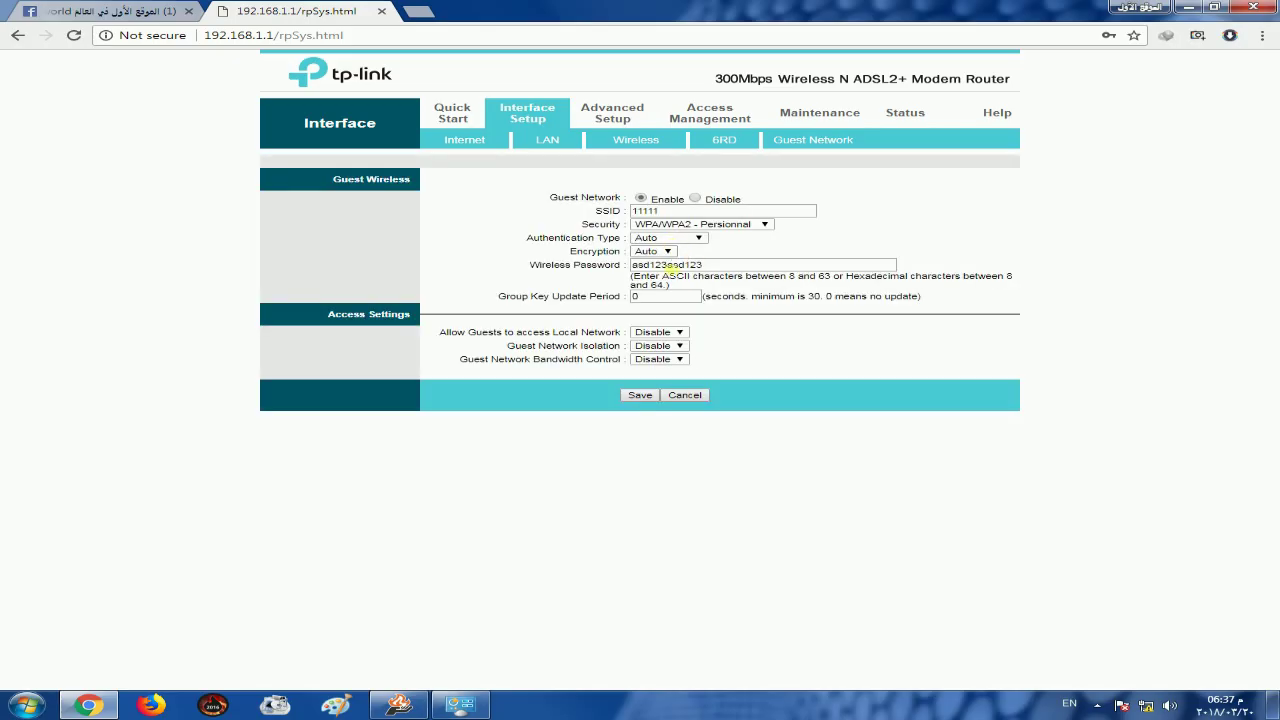
{"action": "left_click_drag", "start_coordinate": [705, 266], "coordinate": [385, 270]}
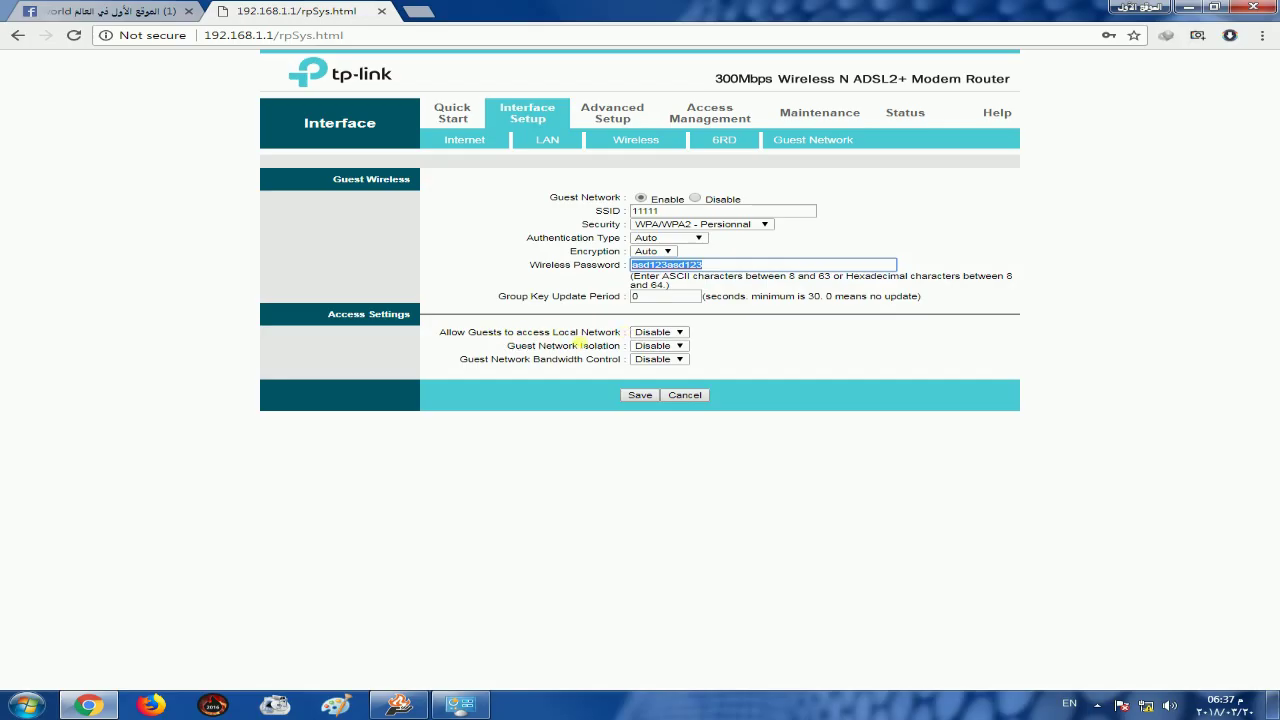
Keep guest local access and isolation on Disable, and set Guest Network Bandwidth Control to Enable
{"action": "left_click", "coordinate": [658, 334]}
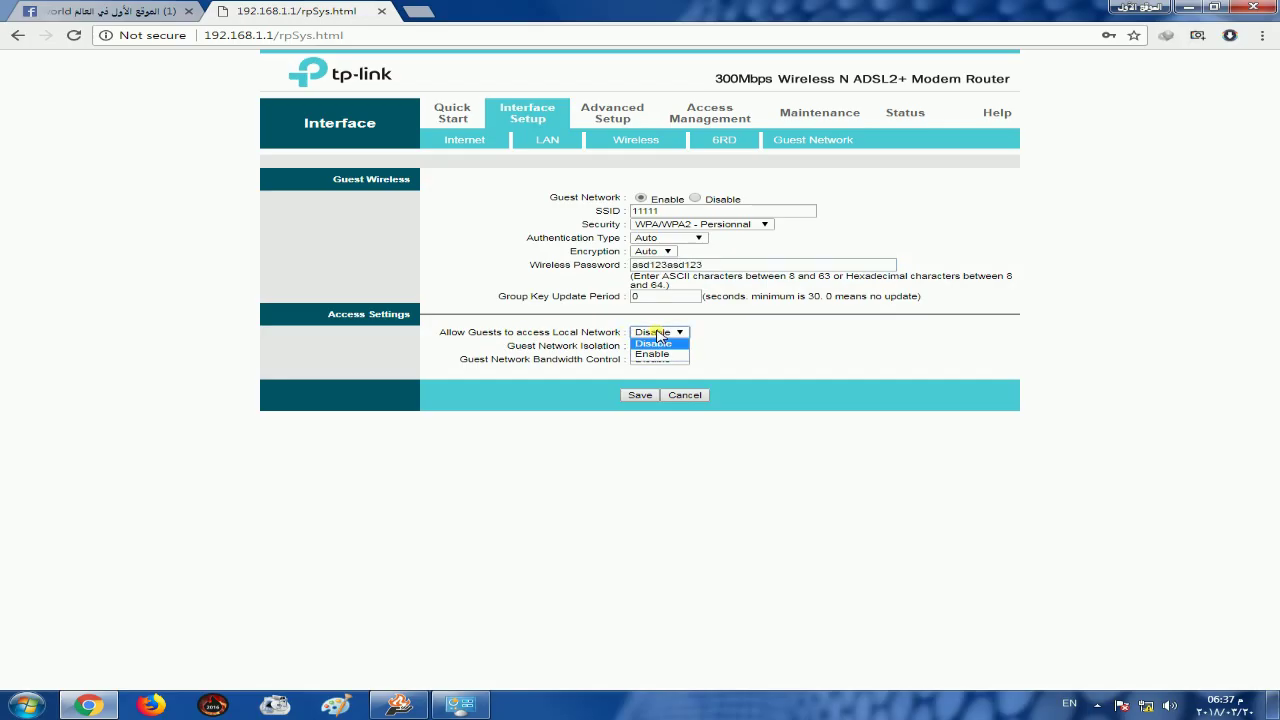
{"action": "left_click", "coordinate": [656, 335]}
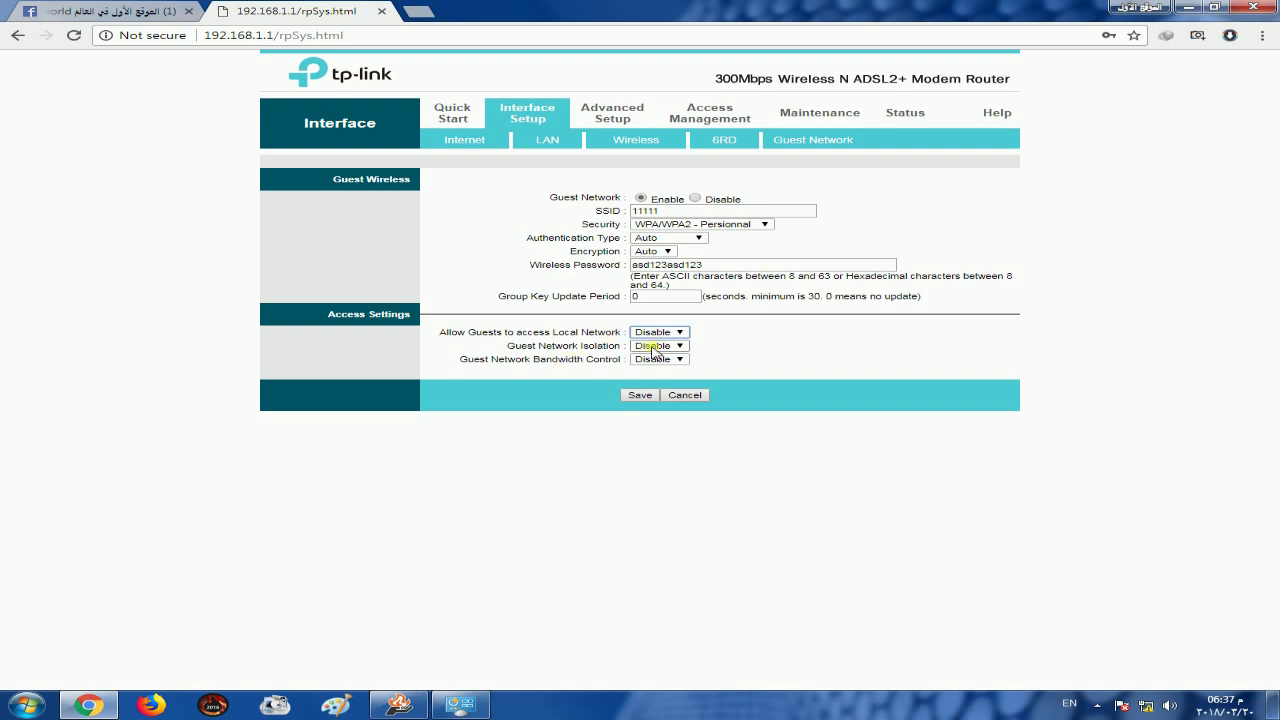
{"action": "left_click", "coordinate": [652, 348]}
{"action": "left_click", "coordinate": [650, 350]}
{"action": "left_click", "coordinate": [642, 348]}
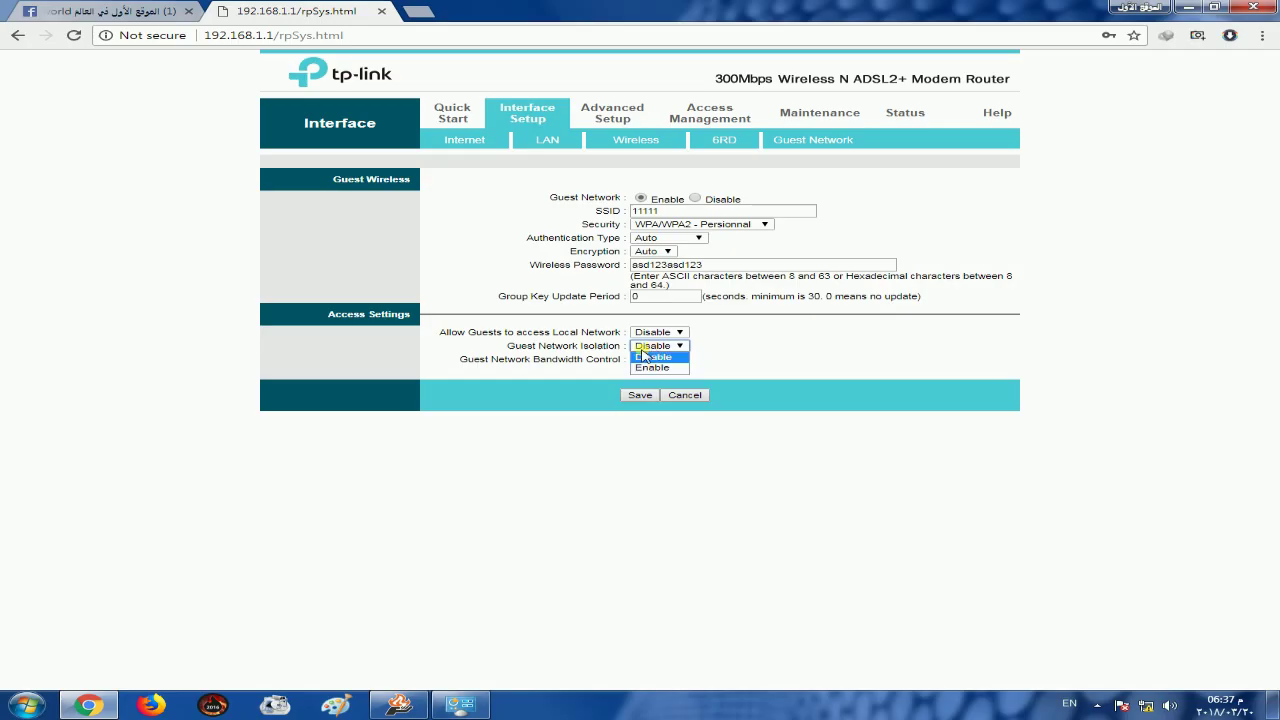
{"action": "left_click", "coordinate": [530, 371]}
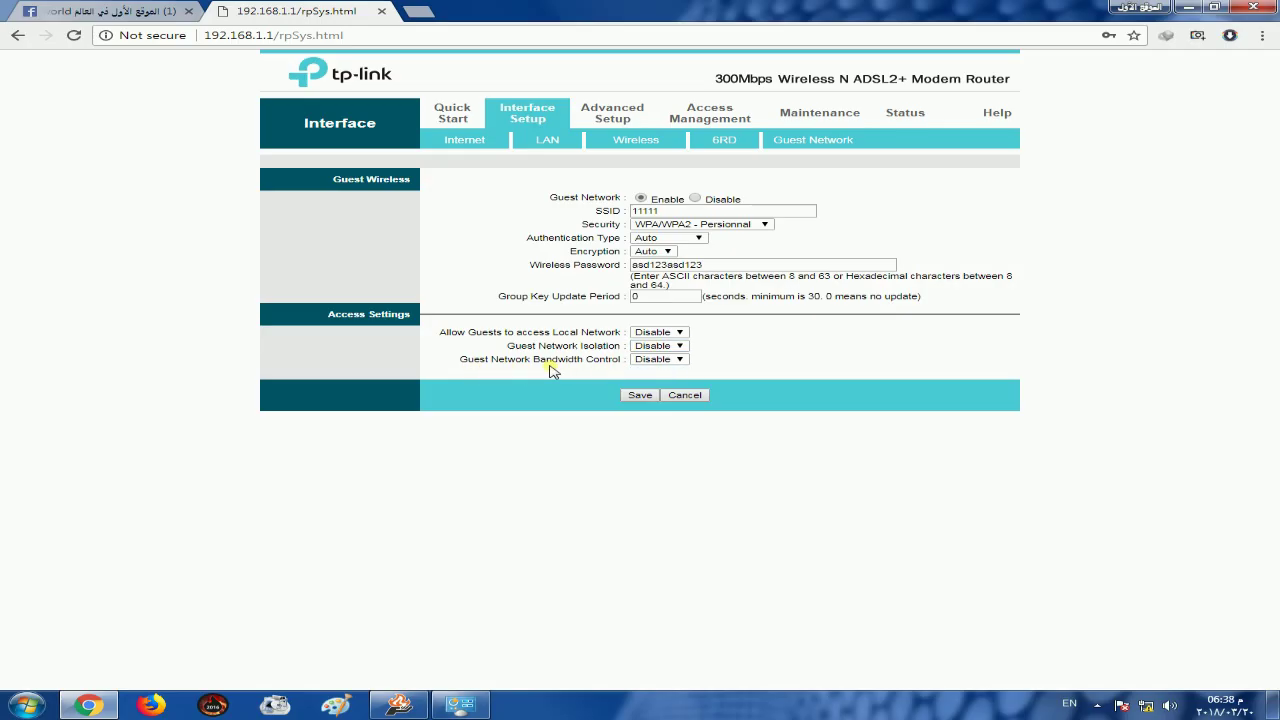
{"action": "left_click", "coordinate": [656, 360]}
{"action": "left_click", "coordinate": [652, 381]}
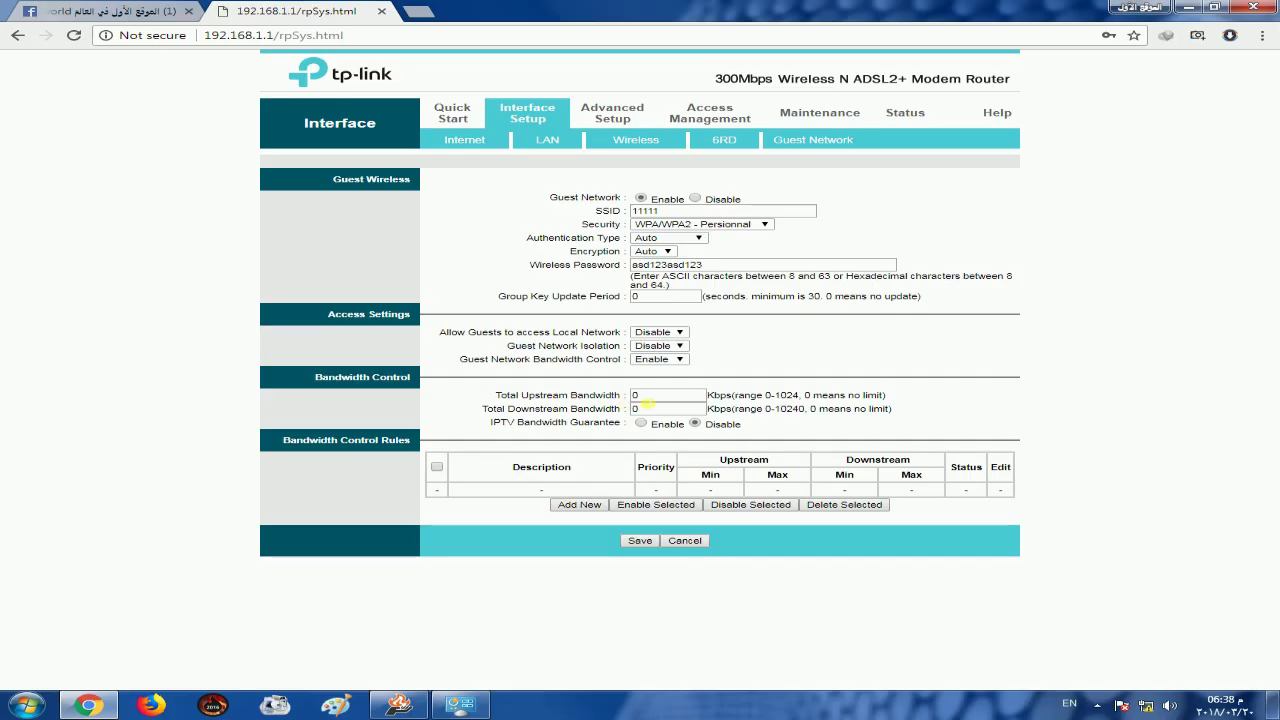
Set total upstream and downstream guest bandwidth to 256 Kbps, then disable the guest network
{"action": "double_click", "coordinate": [640, 396]}
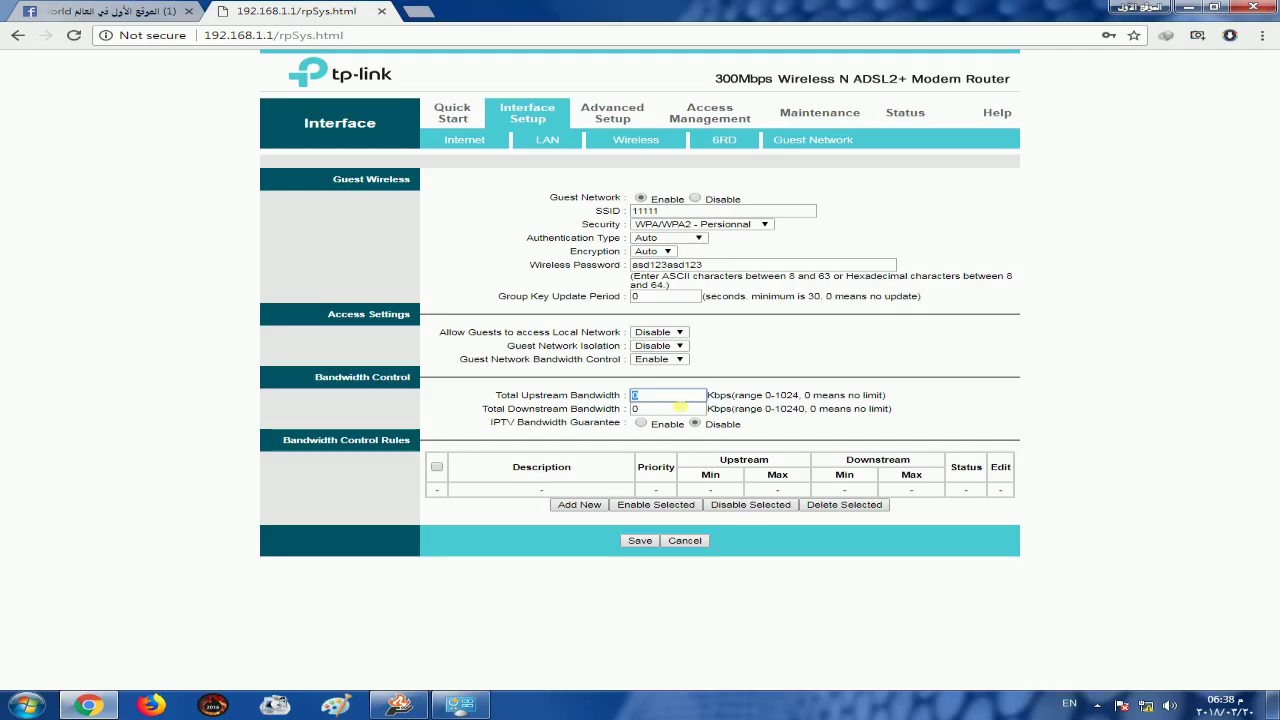
{"action": "type", "text": "256"}
{"action": "key", "text": "Tab"}
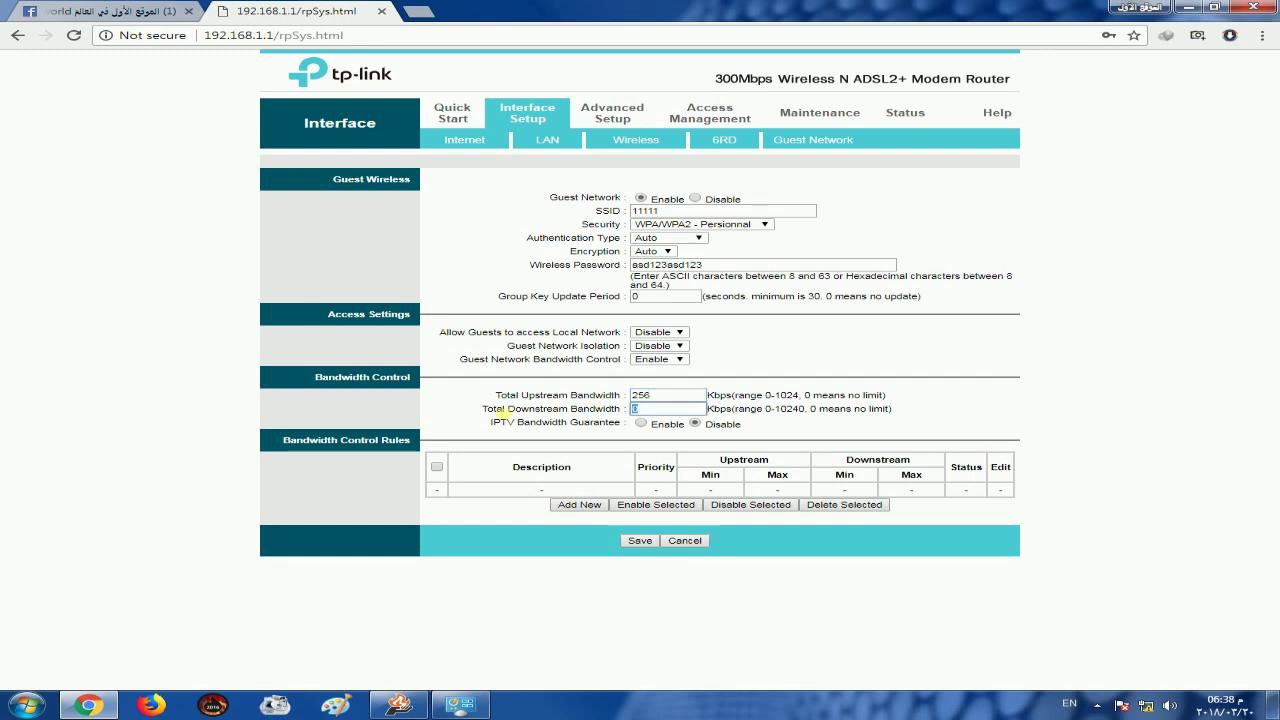
{"action": "type", "text": "256"}
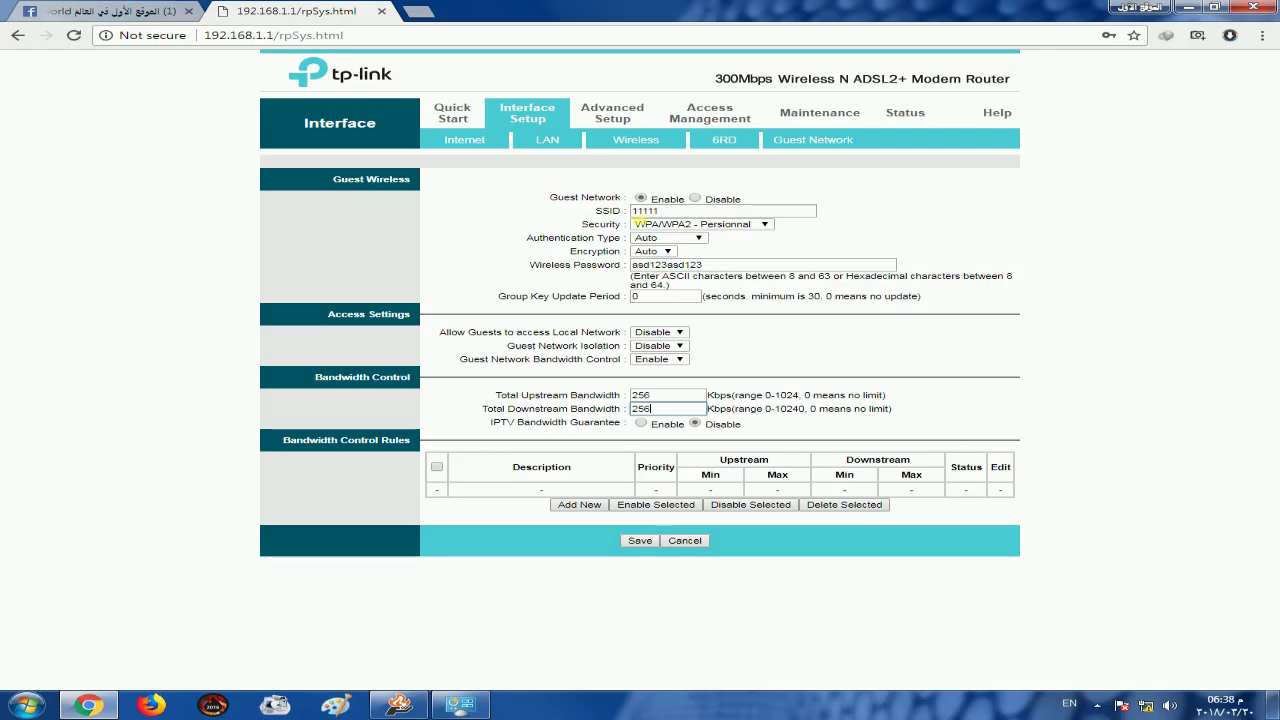
{"action": "left_click", "coordinate": [695, 199]}
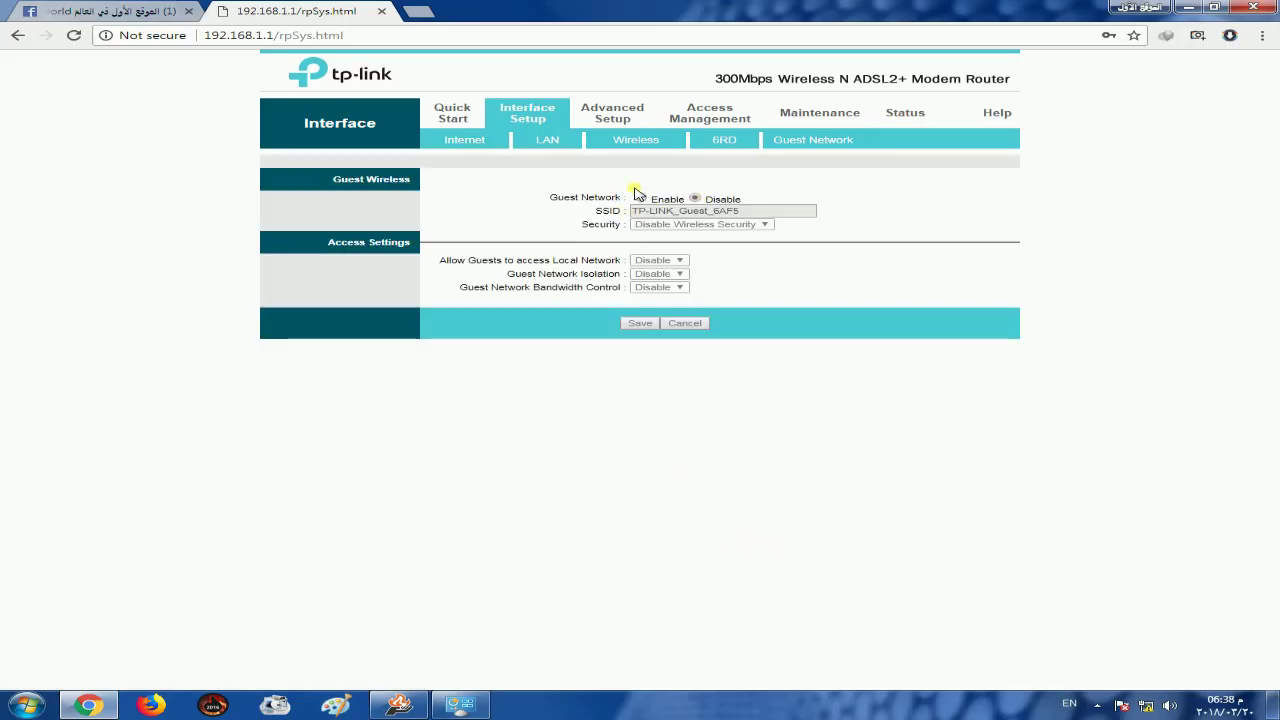
Review the Maintenance Administration password fields and the Firmware page, ending on Status Device Info
{"action": "left_click", "coordinate": [815, 118]}
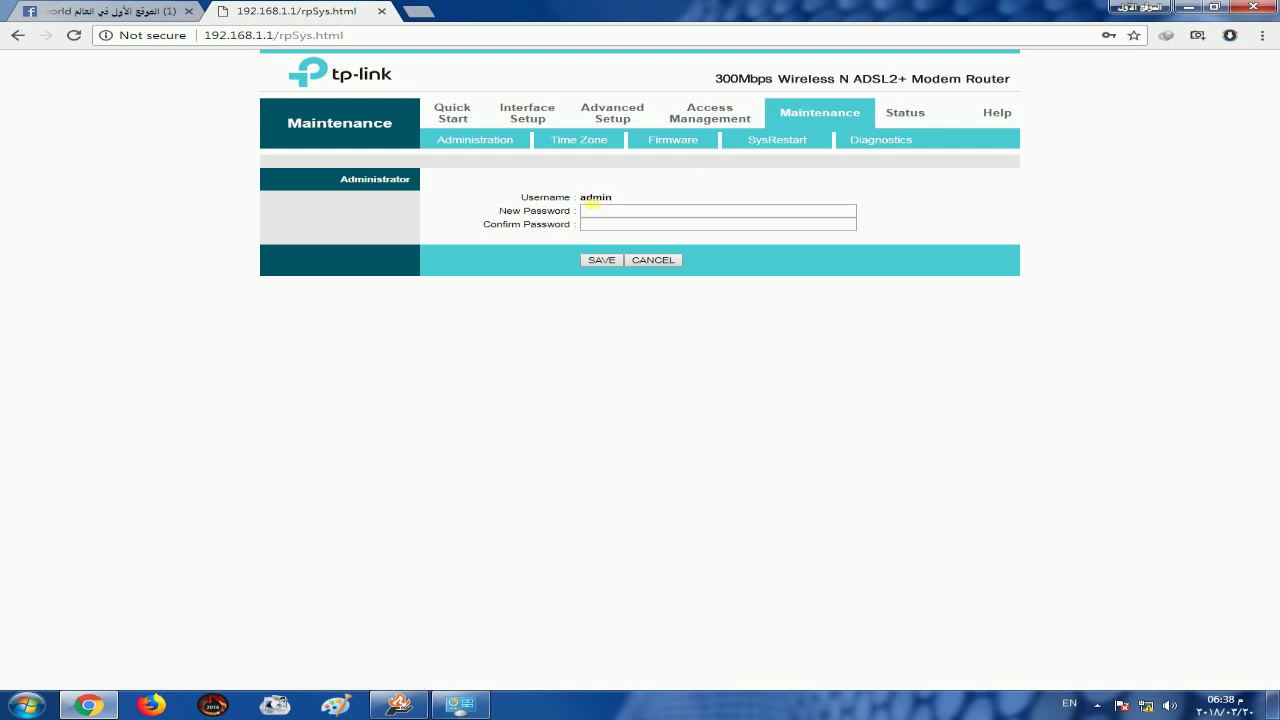
{"action": "double_click", "coordinate": [590, 199]}
{"action": "left_click", "coordinate": [618, 211]}
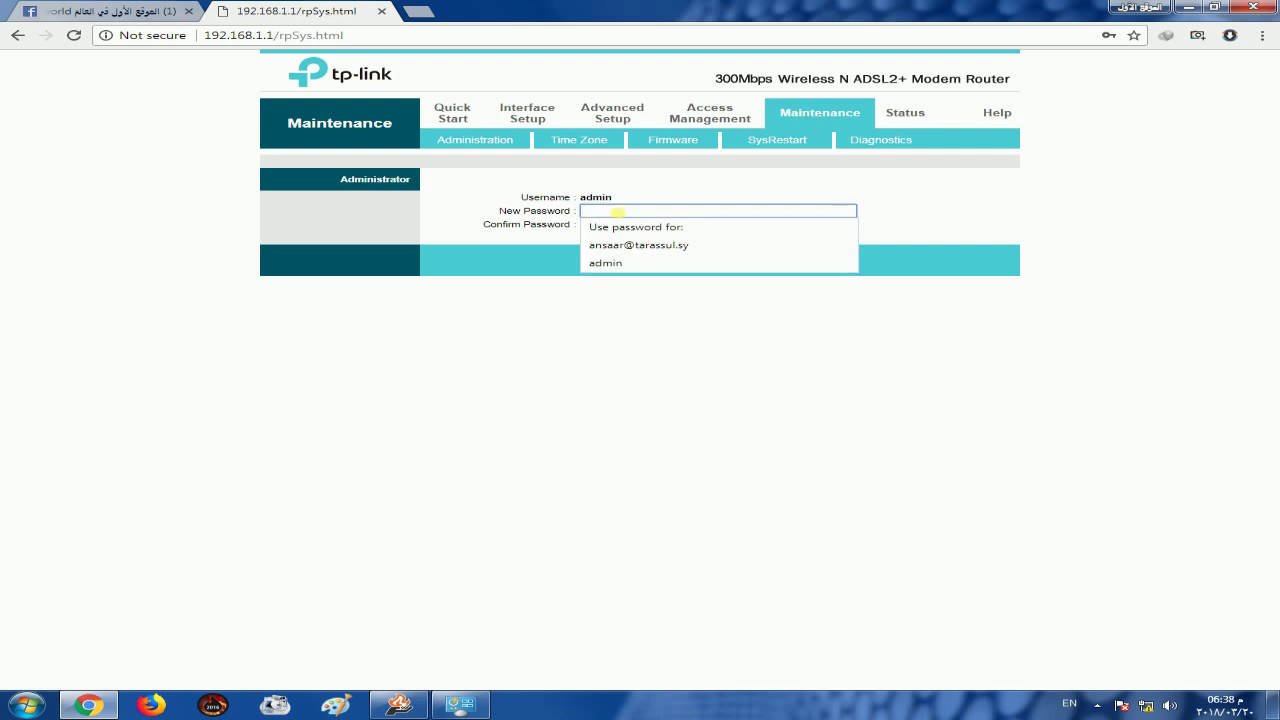
{"action": "left_click", "coordinate": [663, 192]}
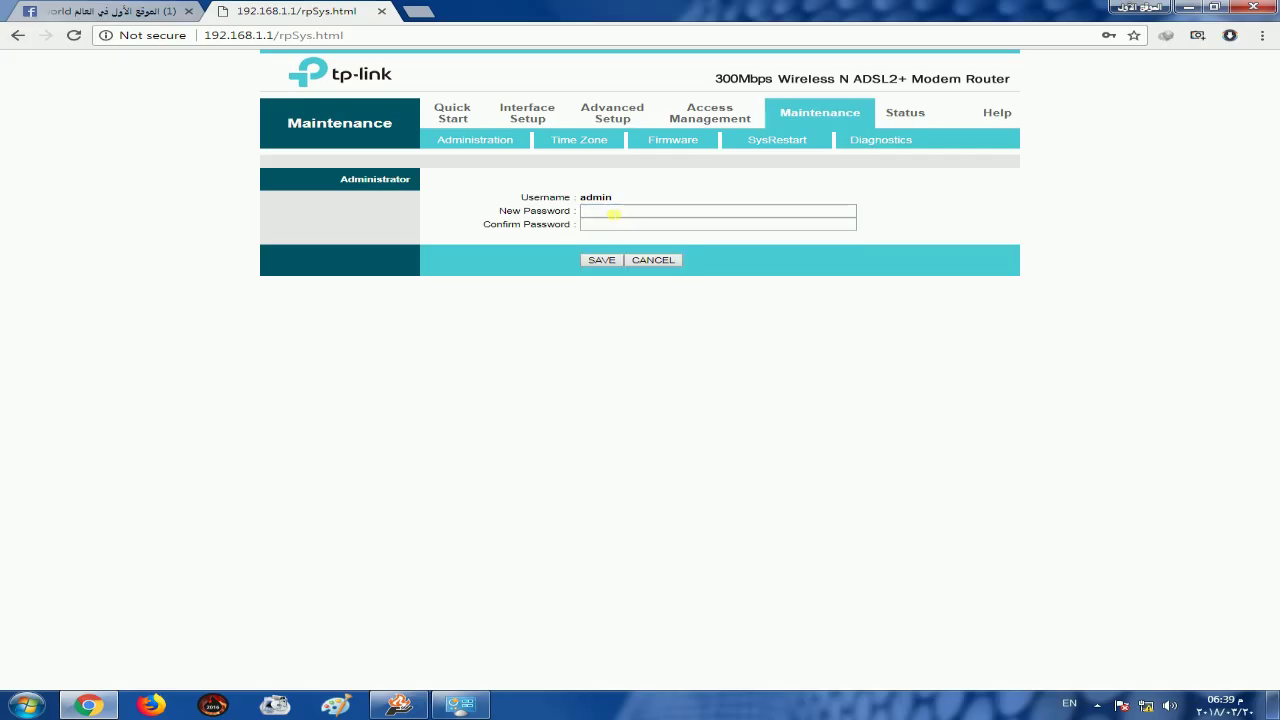
{"action": "left_click", "coordinate": [608, 213]}
{"action": "left_click", "coordinate": [521, 314]}
{"action": "left_click", "coordinate": [613, 231]}
{"action": "left_click", "coordinate": [511, 314]}
{"action": "left_click", "coordinate": [676, 144]}
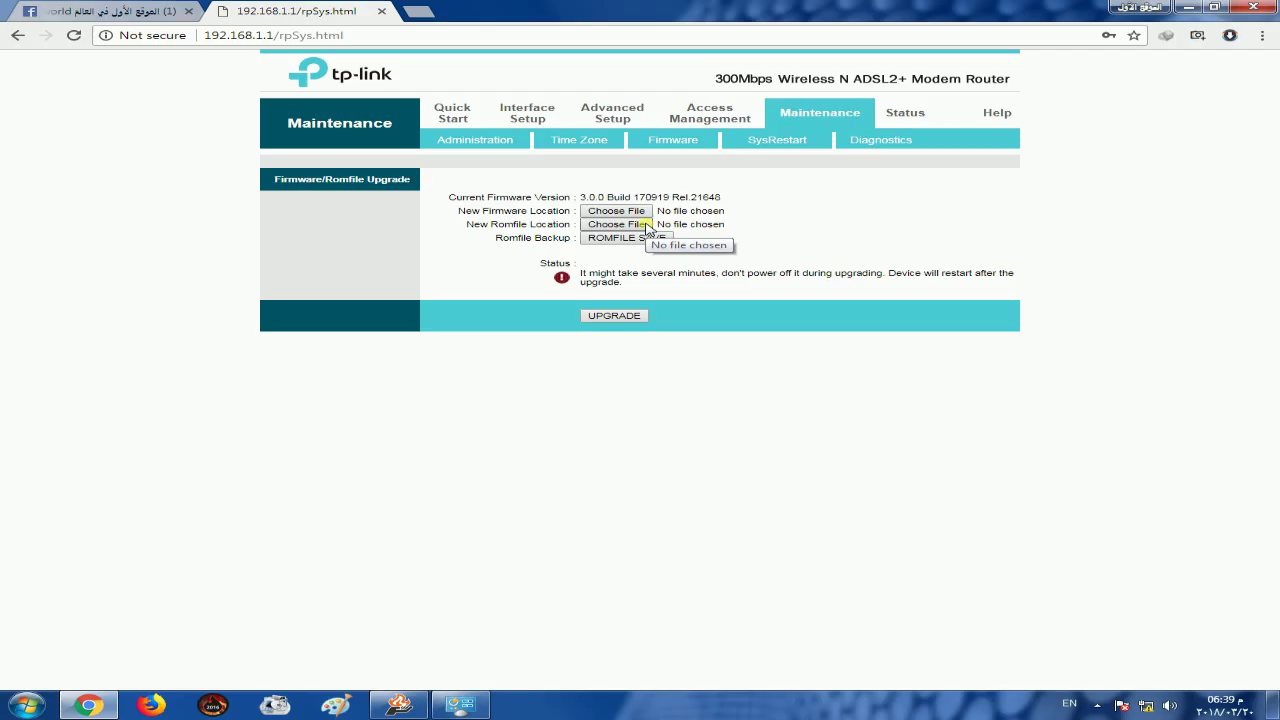
{"action": "left_click", "coordinate": [906, 114]}
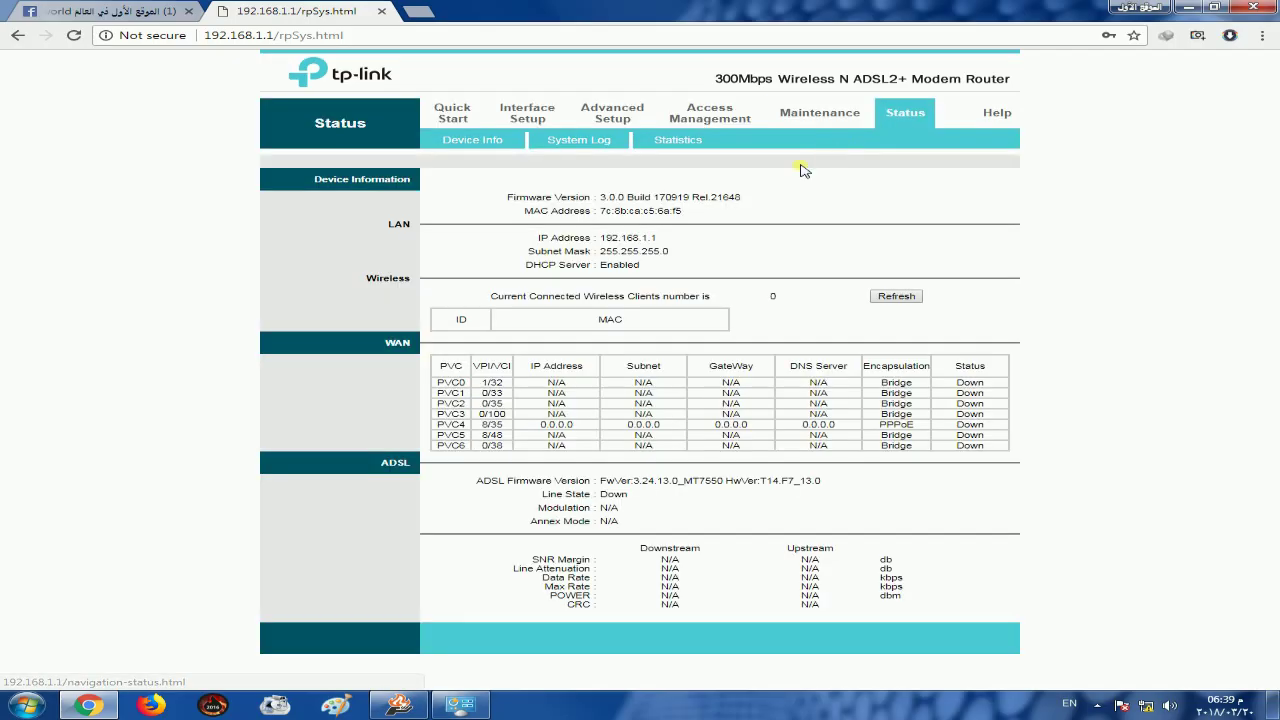